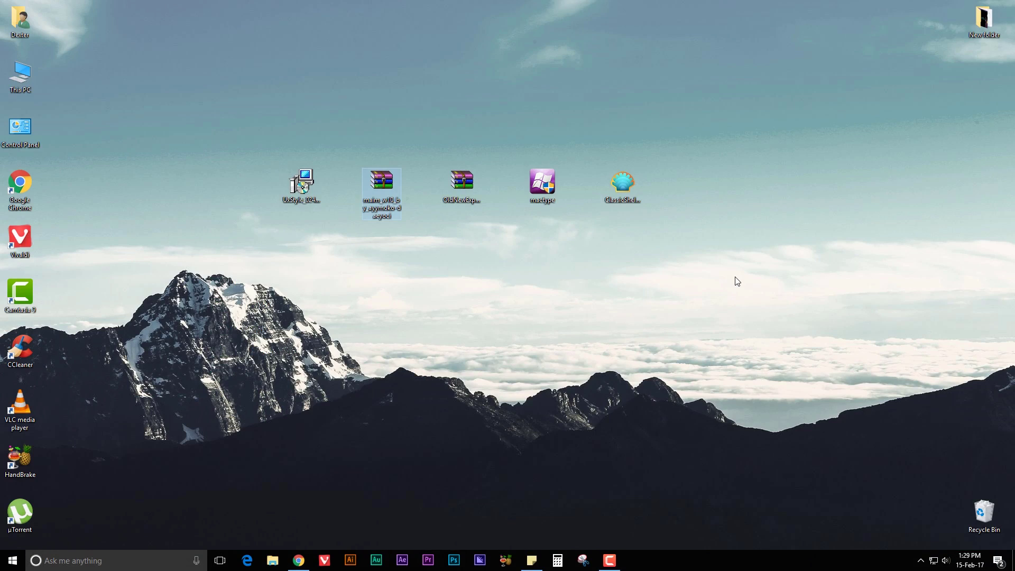
# Create a system restore point named 'Custom Theme' from Create a restore point
pyautogui.click(738, 281)
pyautogui.click(85, 562)
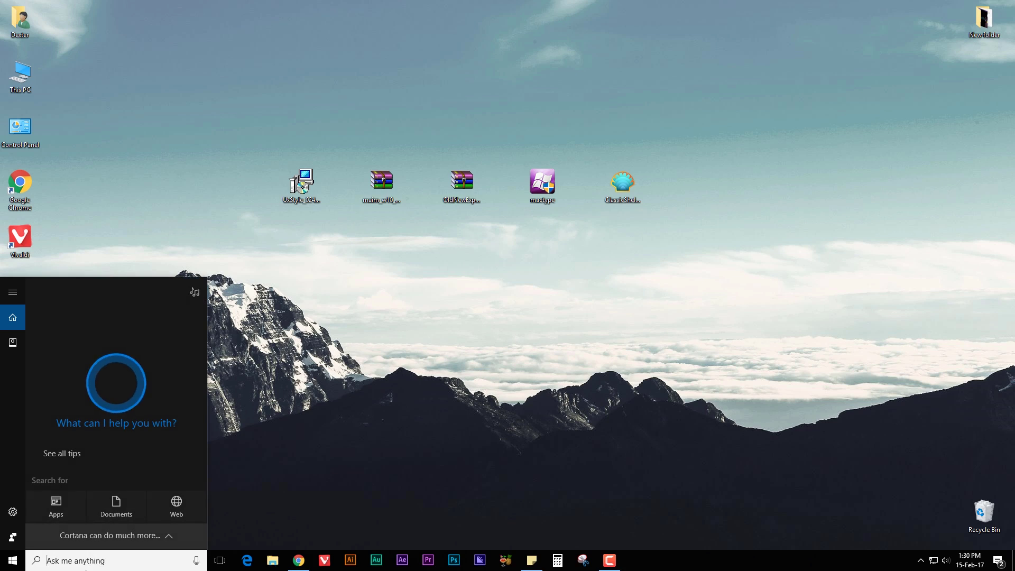
pyautogui.write('rest')
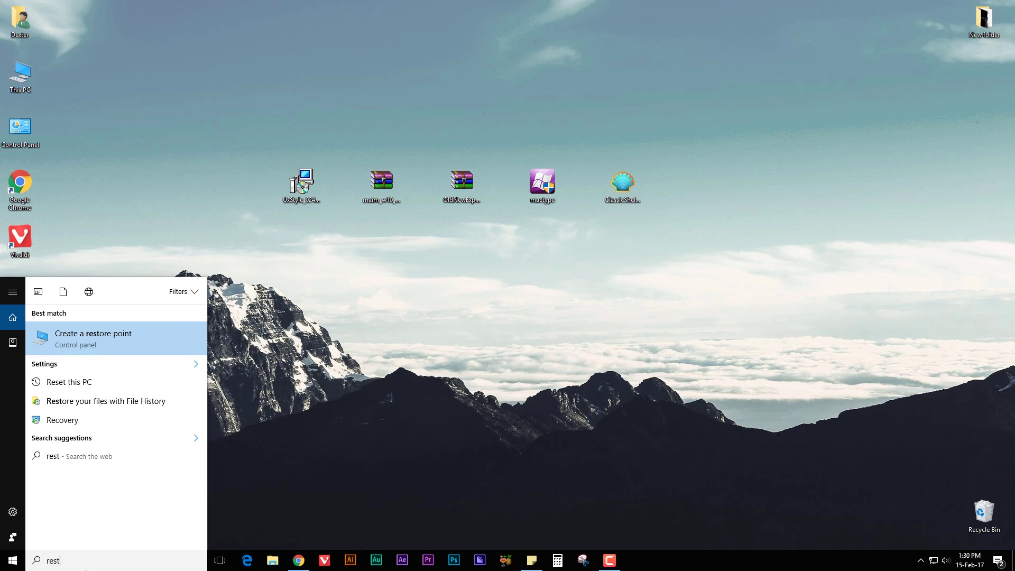
pyautogui.click(73, 338)
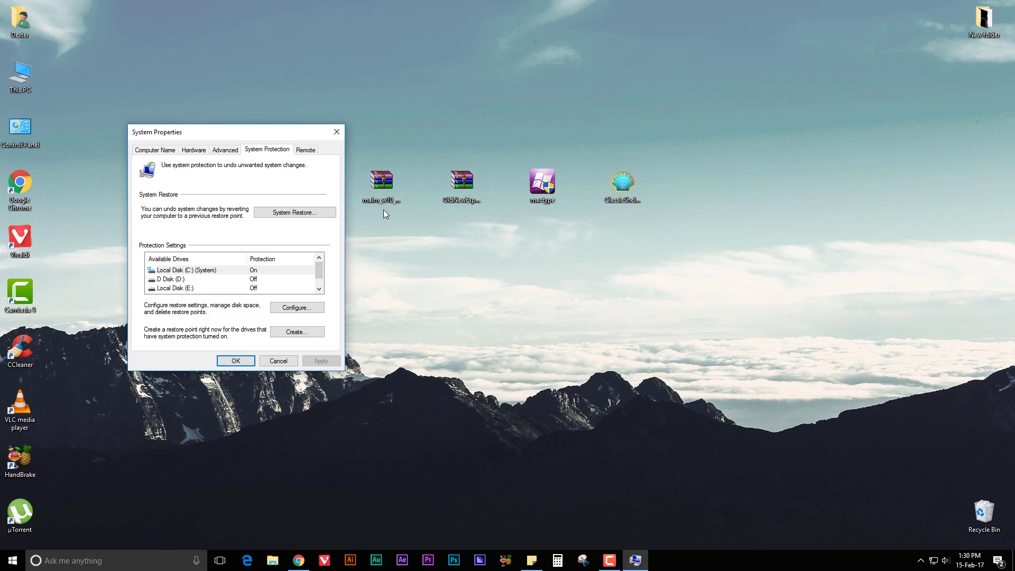
pyautogui.click(295, 332)
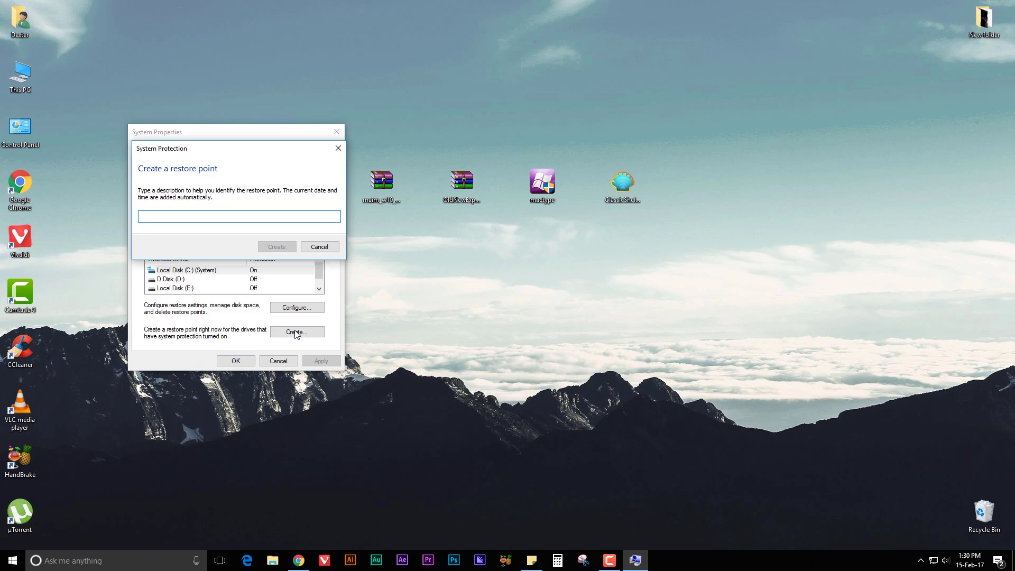
pyautogui.write('Custom Theme')
pyautogui.press('Return')
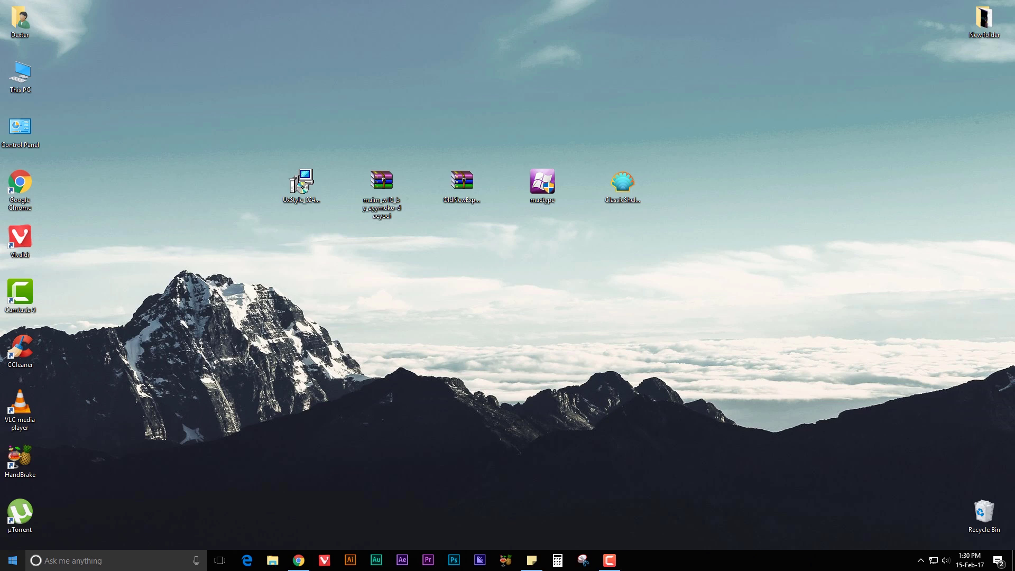
pyautogui.click(12, 561)
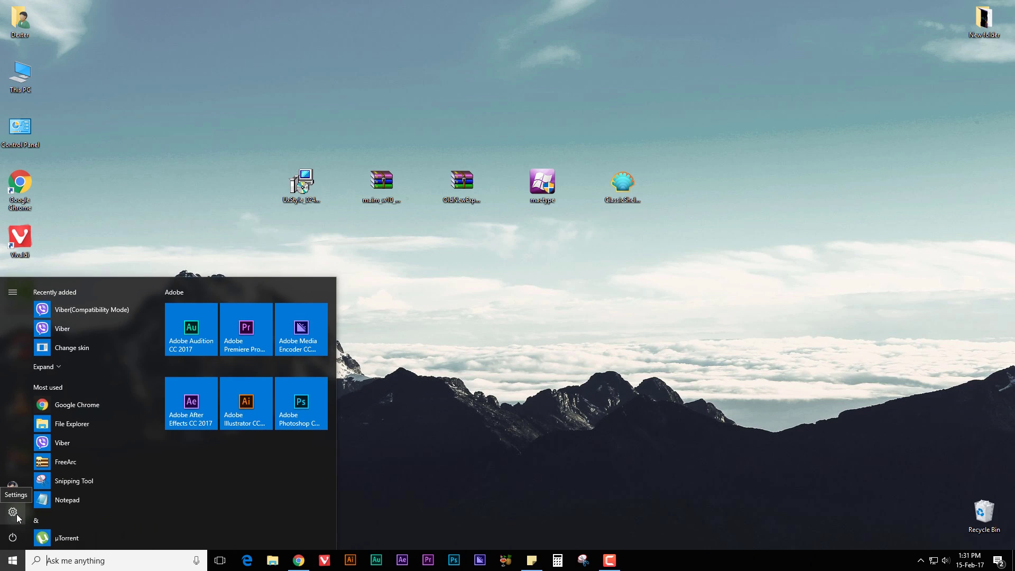
pyautogui.click(16, 513)
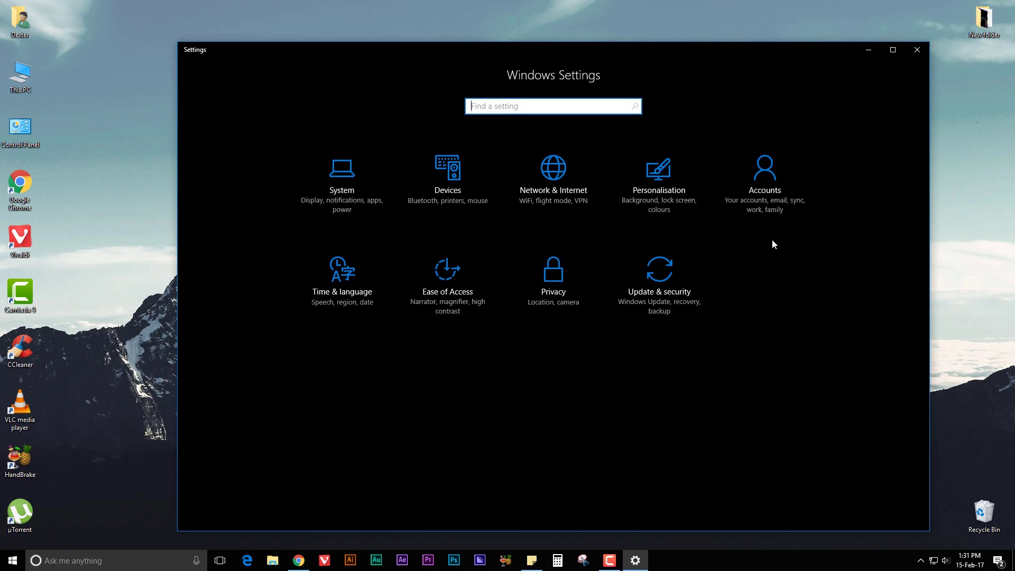
pyautogui.click(660, 186)
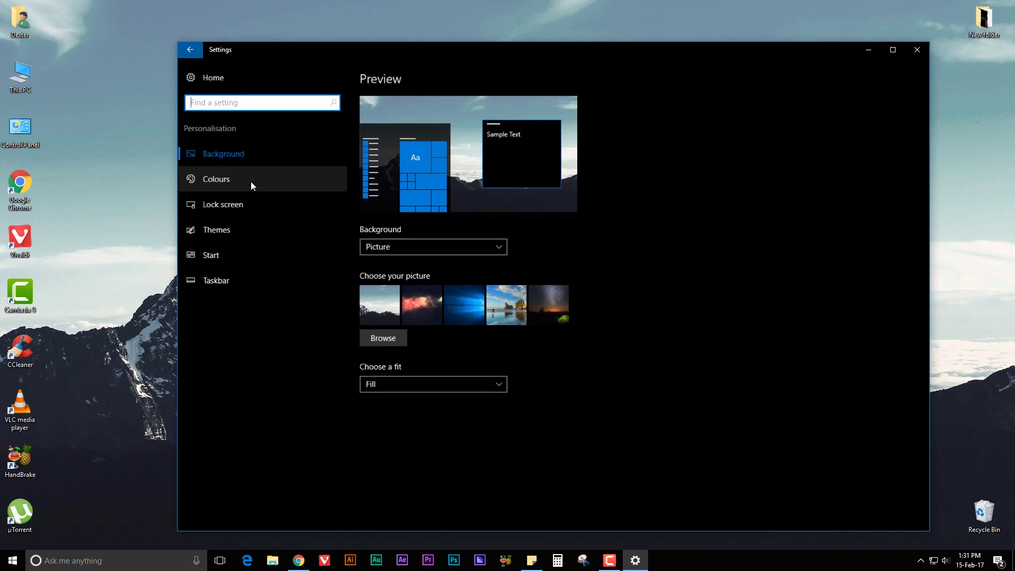
pyautogui.click(250, 182)
pyautogui.scroll(-2, 363, 464)
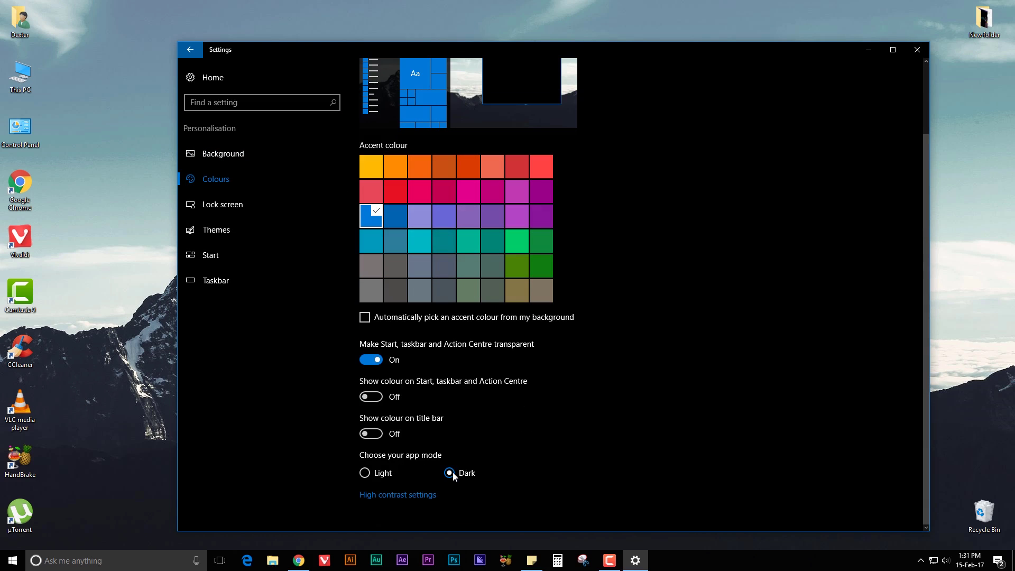
pyautogui.click(919, 50)
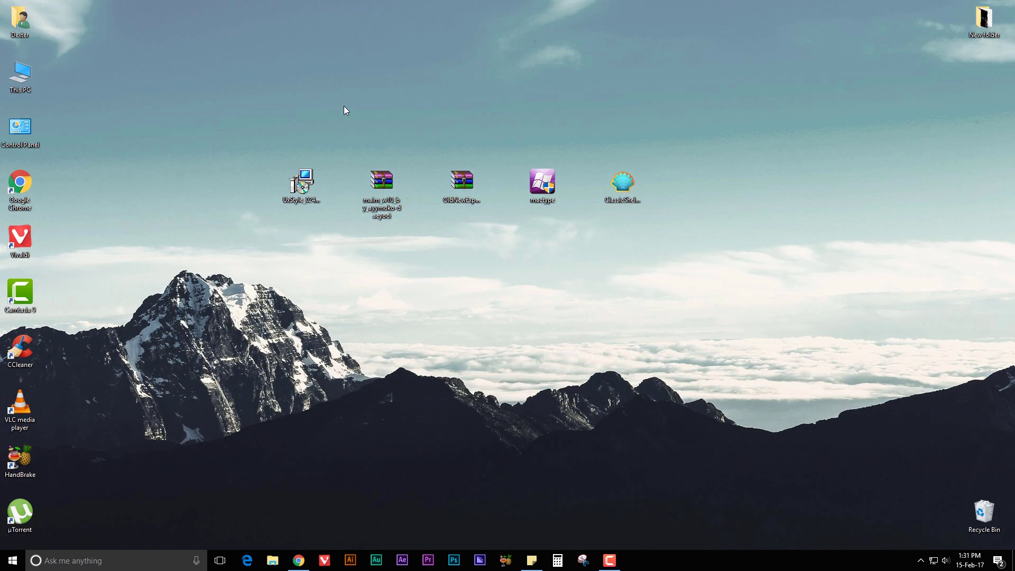
pyautogui.moveTo(233, 120); pyautogui.dragTo(670, 258)
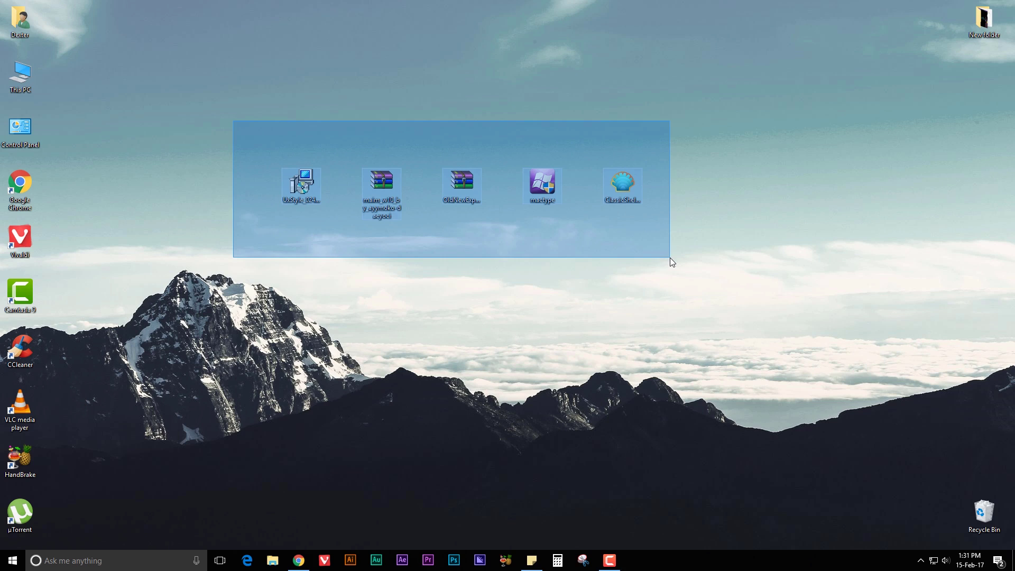
pyautogui.moveTo(670, 258); pyautogui.dragTo(670, 258)
pyautogui.click(671, 258)
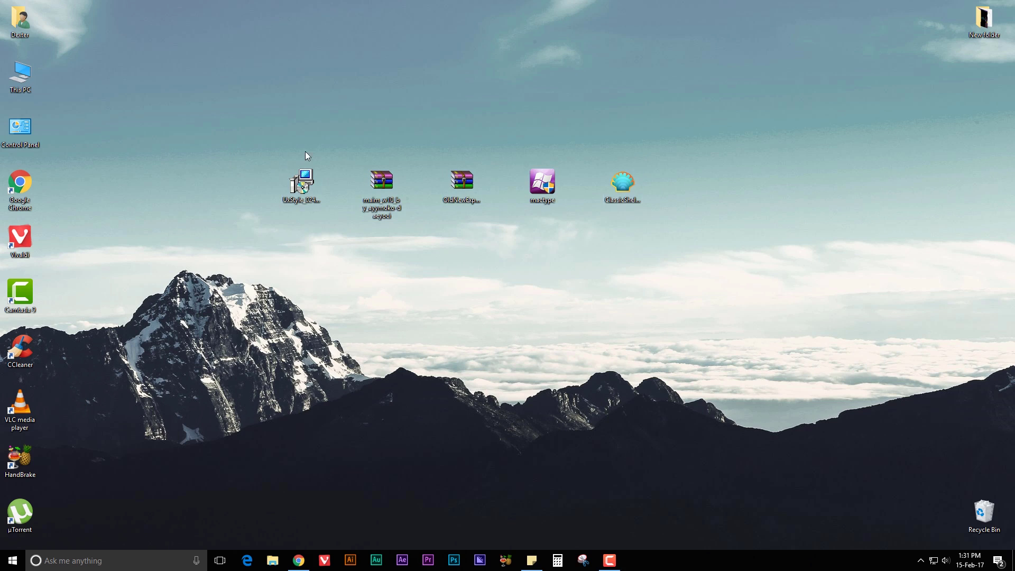
pyautogui.moveTo(257, 139); pyautogui.dragTo(729, 233)
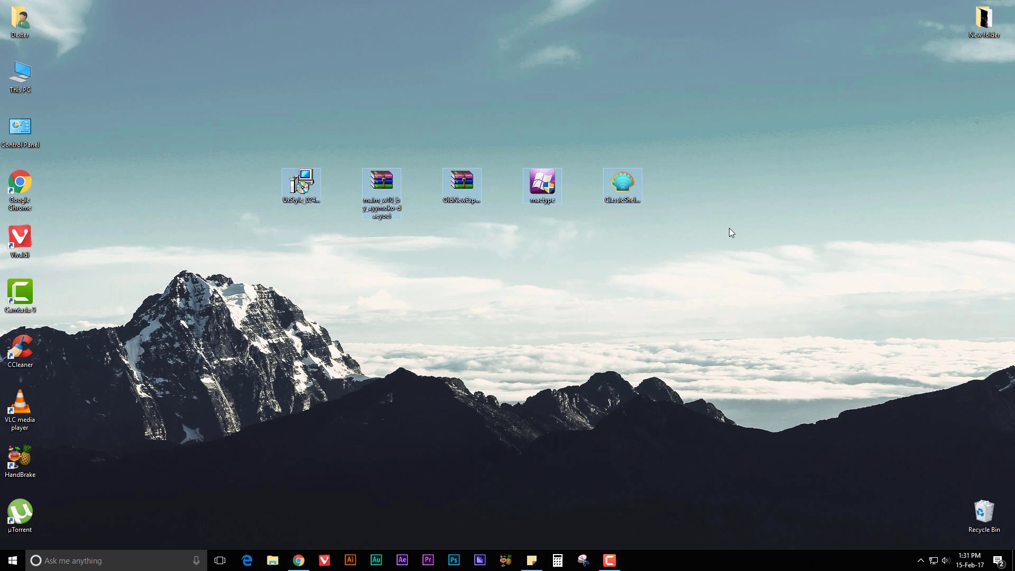
pyautogui.click(271, 134)
pyautogui.click(316, 195)
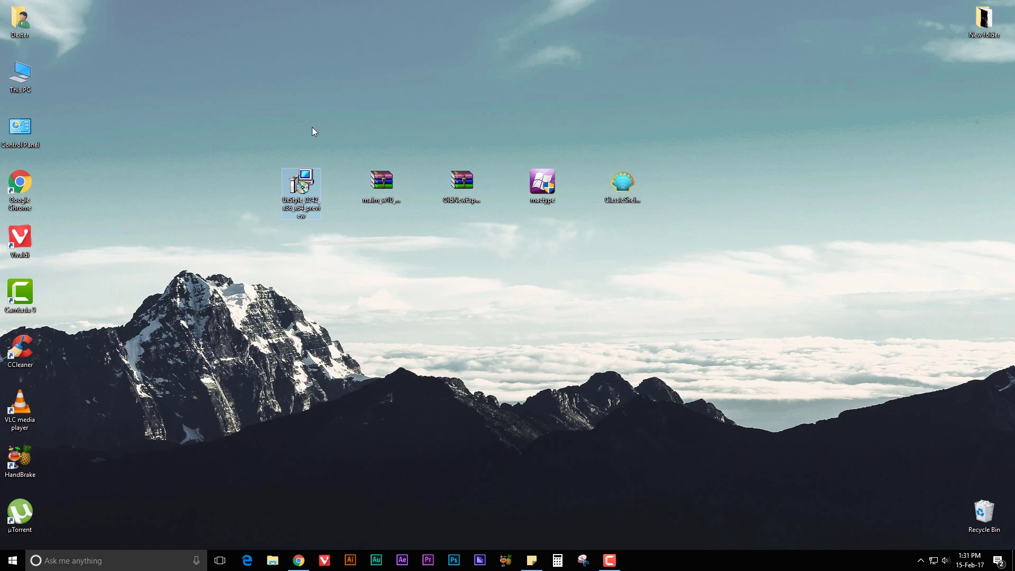
pyautogui.click(376, 155)
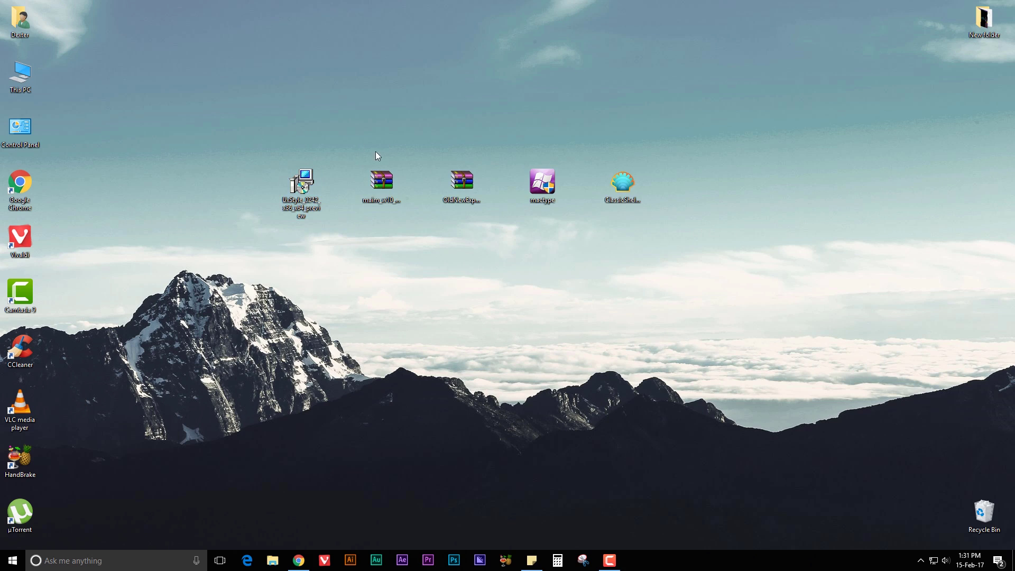
pyautogui.click(391, 176)
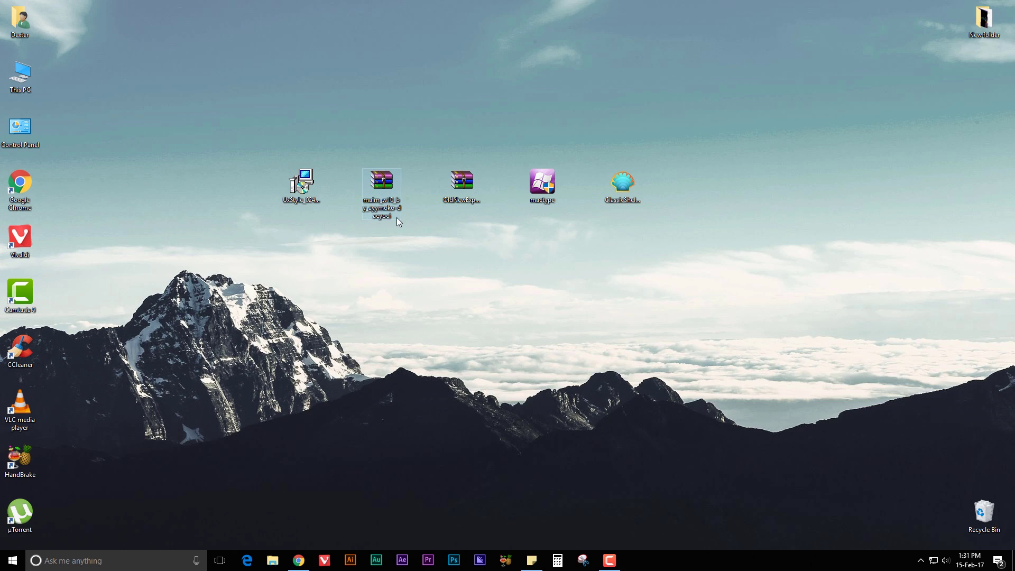
pyautogui.click(459, 190)
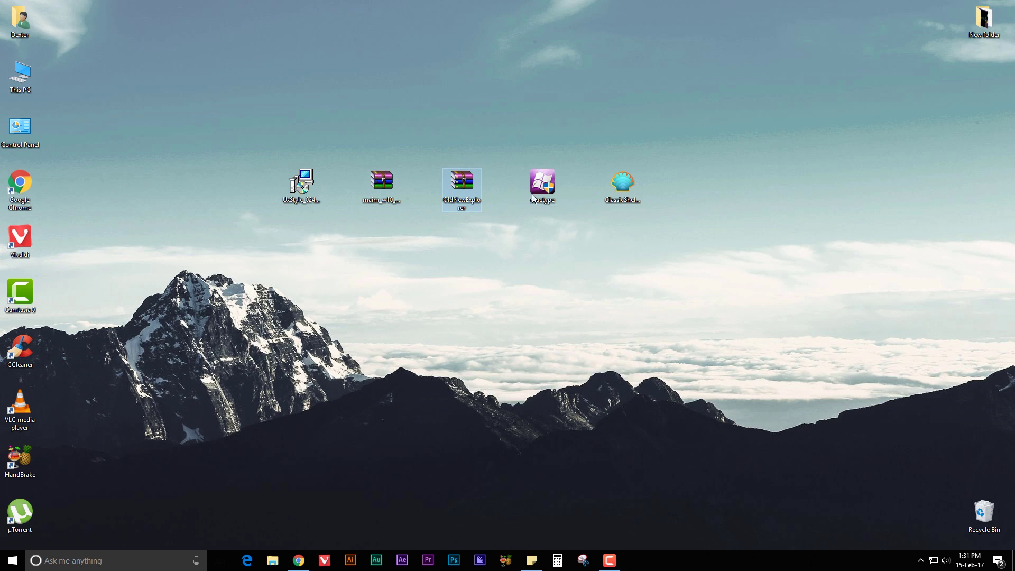
pyautogui.click(548, 189)
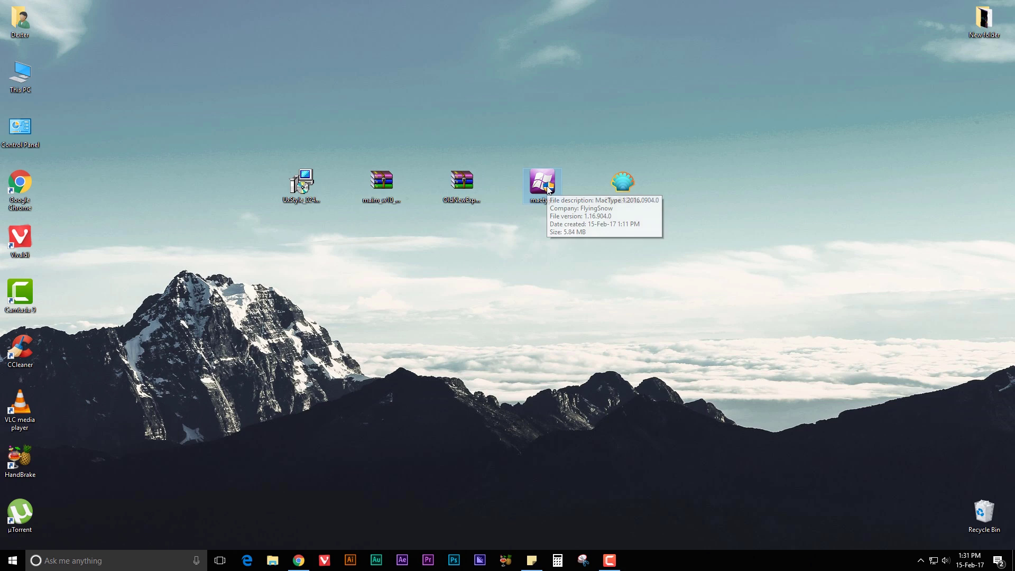
pyautogui.click(722, 219)
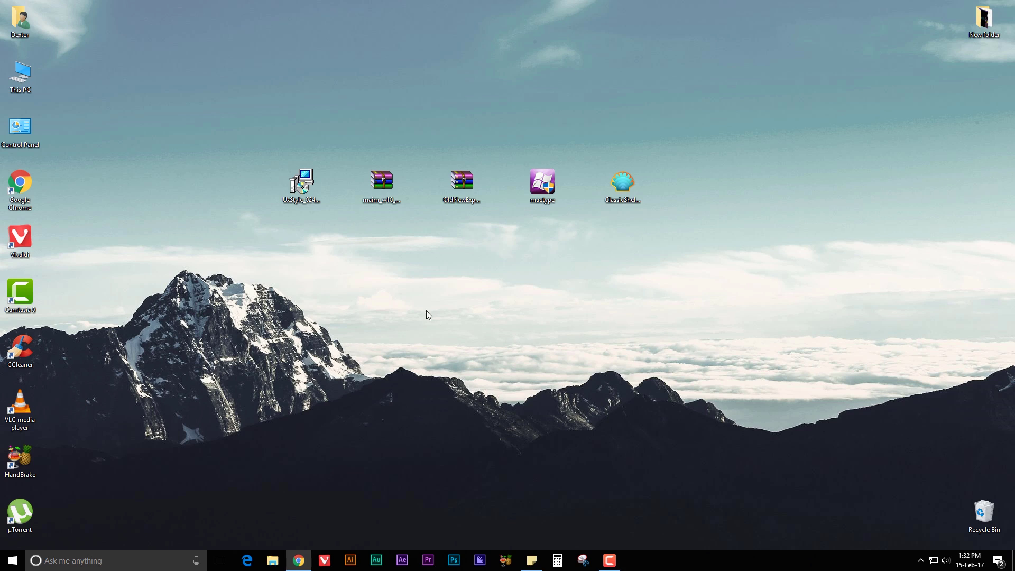
pyautogui.click(306, 246)
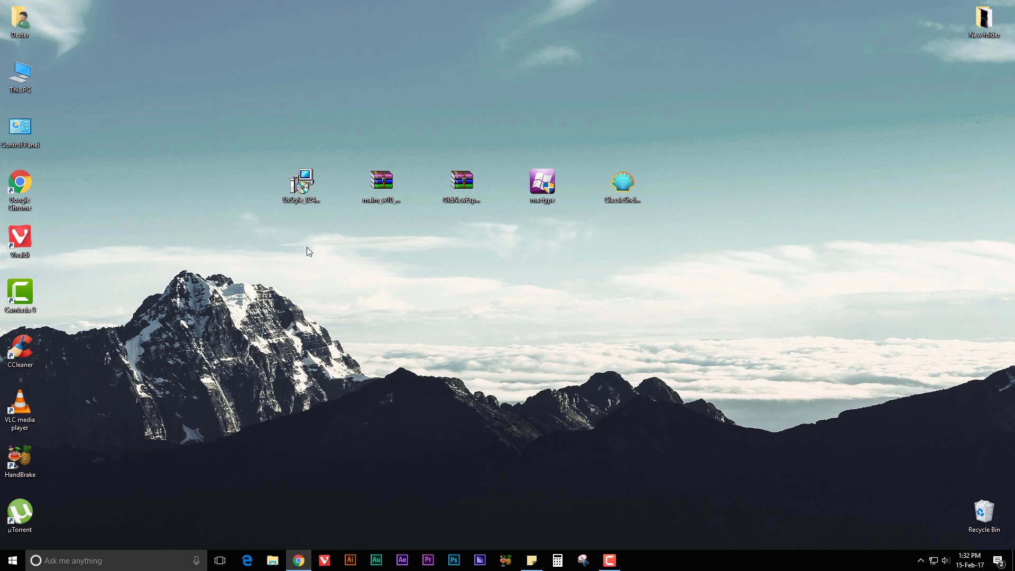
pyautogui.doubleClick(306, 191)
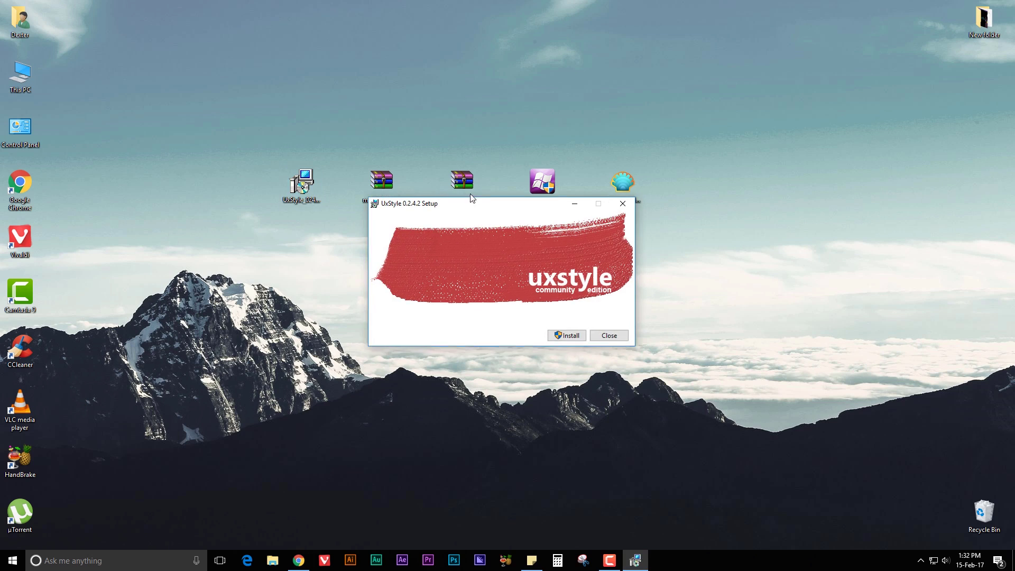
# Finish installing UxStyle, then unpack the Maim Set folder from the maim zip onto the desktop
pyautogui.click(530, 313)
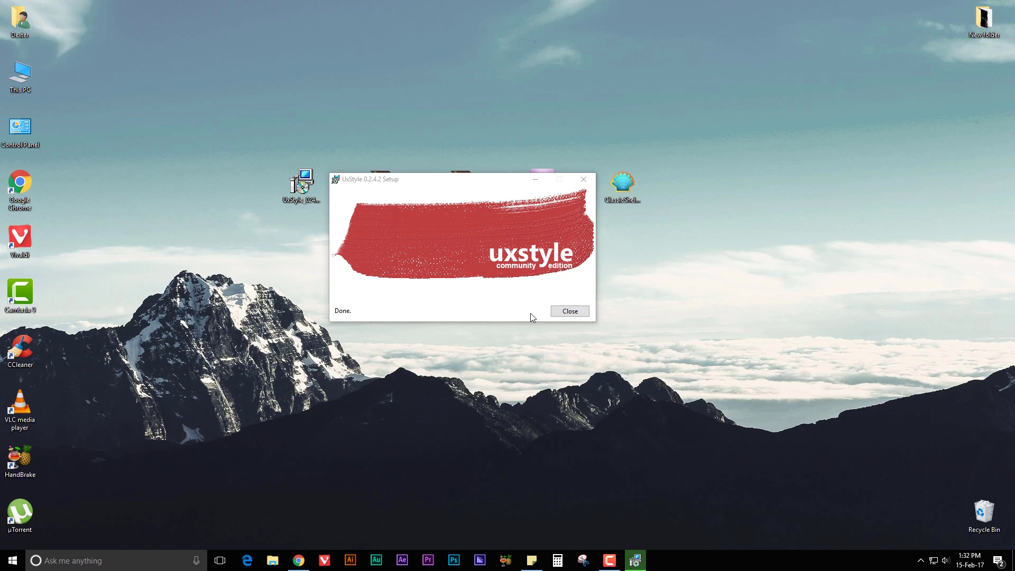
pyautogui.click(569, 311)
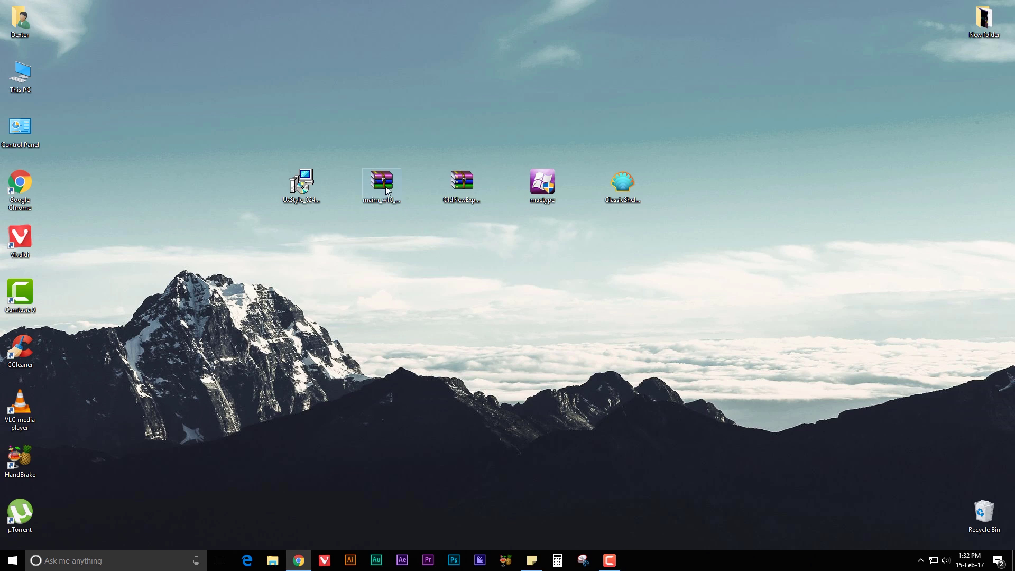
pyautogui.click(398, 181)
pyautogui.doubleClick(390, 183)
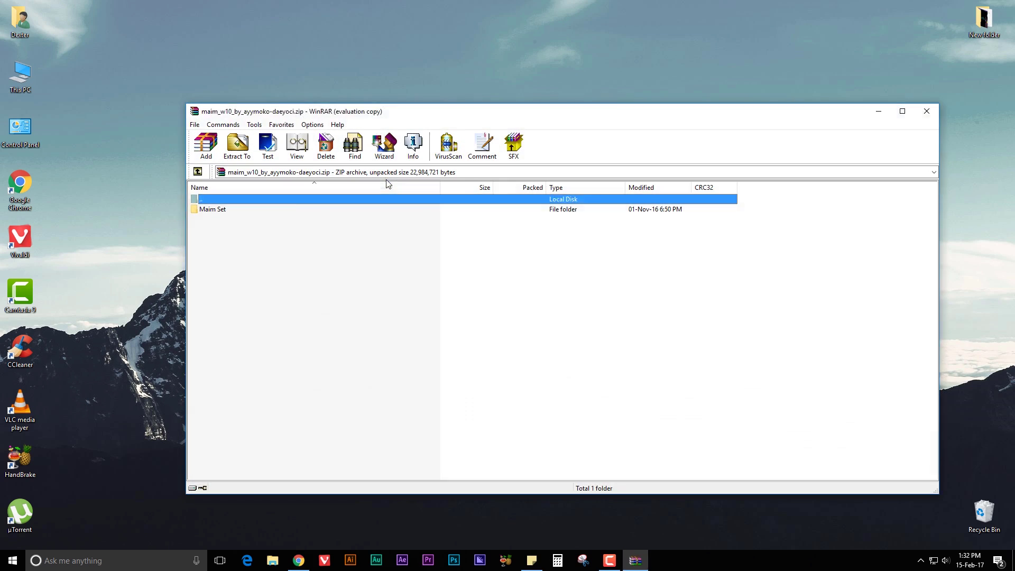
pyautogui.click(926, 111)
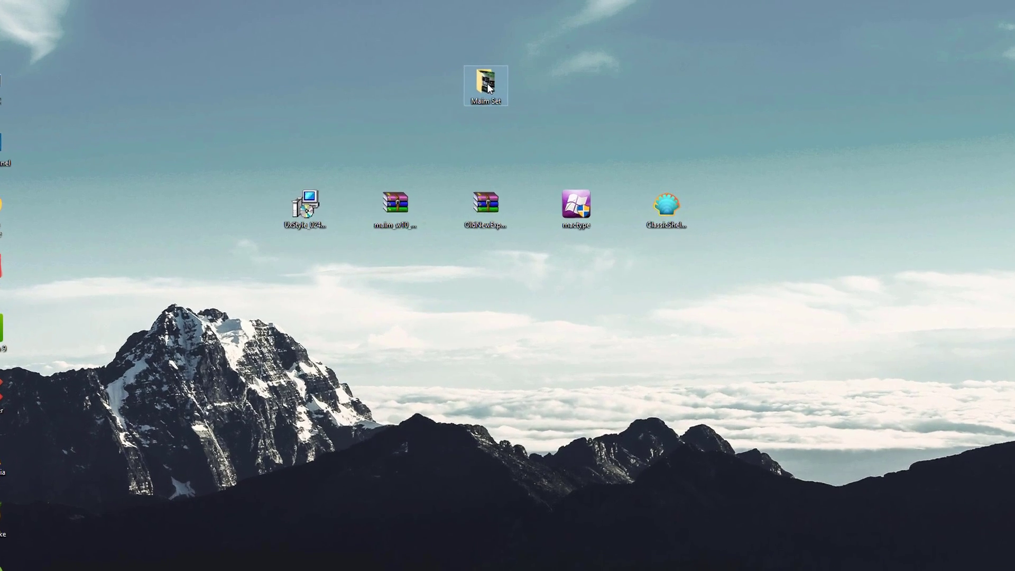
# Copy the Maim folder and five Maim theme files from Maim Set > Visual Style
pyautogui.doubleClick(487, 88)
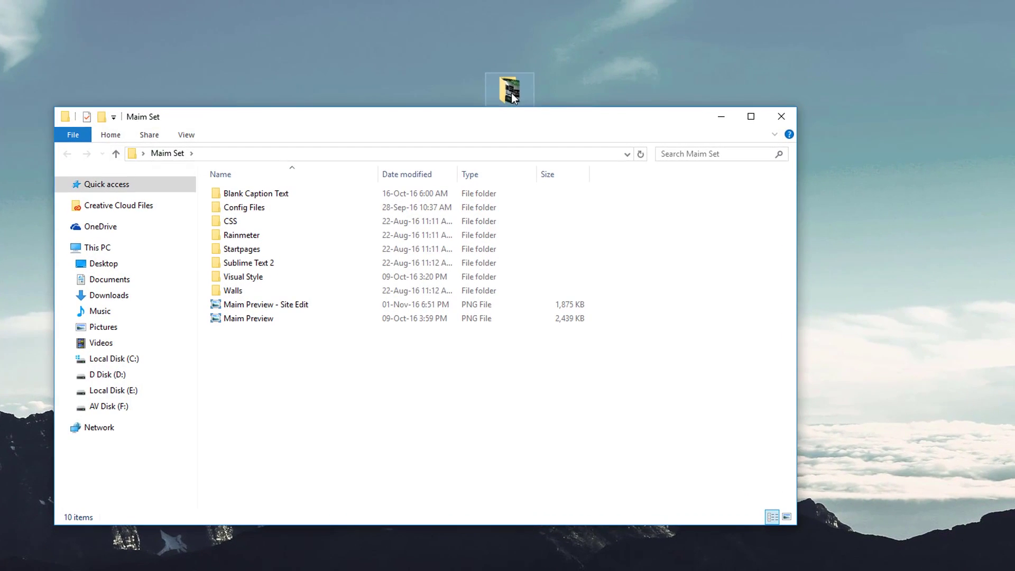
pyautogui.click(268, 276)
pyautogui.doubleClick(268, 276)
pyautogui.moveTo(264, 306); pyautogui.dragTo(272, 198)
pyautogui.rightClick(273, 198)
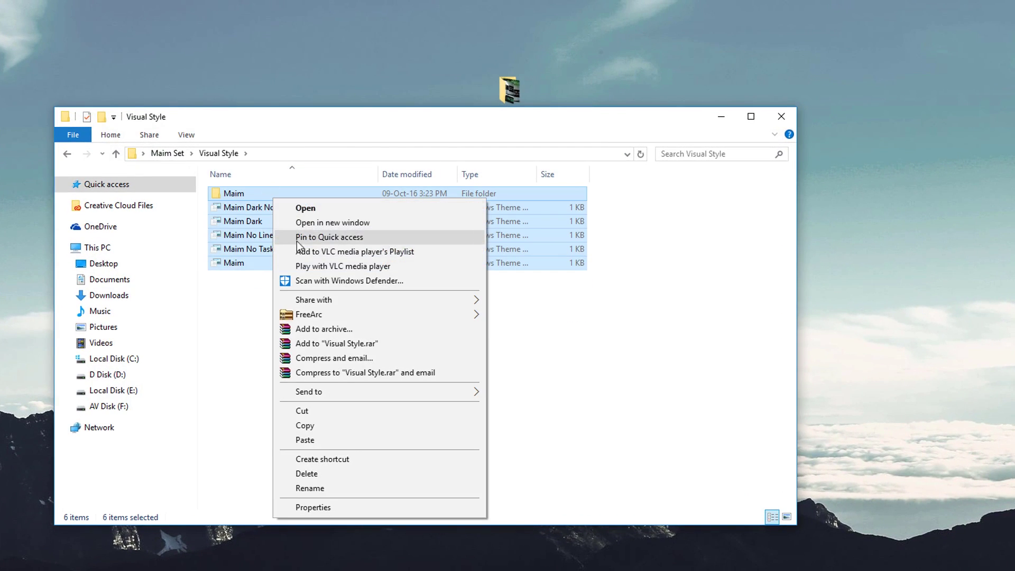
pyautogui.click(343, 430)
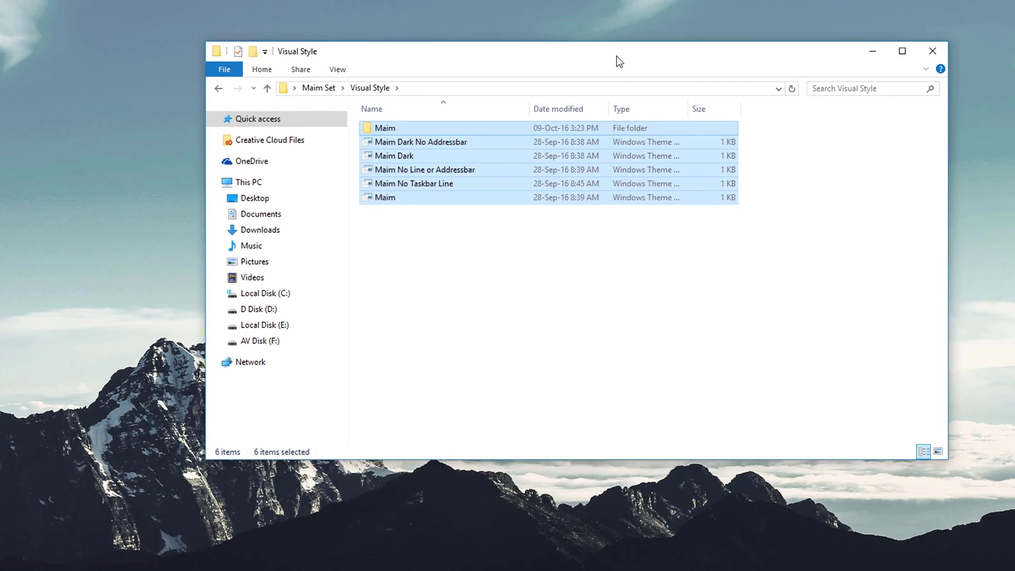
# Navigate to C:\Windows\Resources\Themes in File Explorer
pyautogui.click(264, 293)
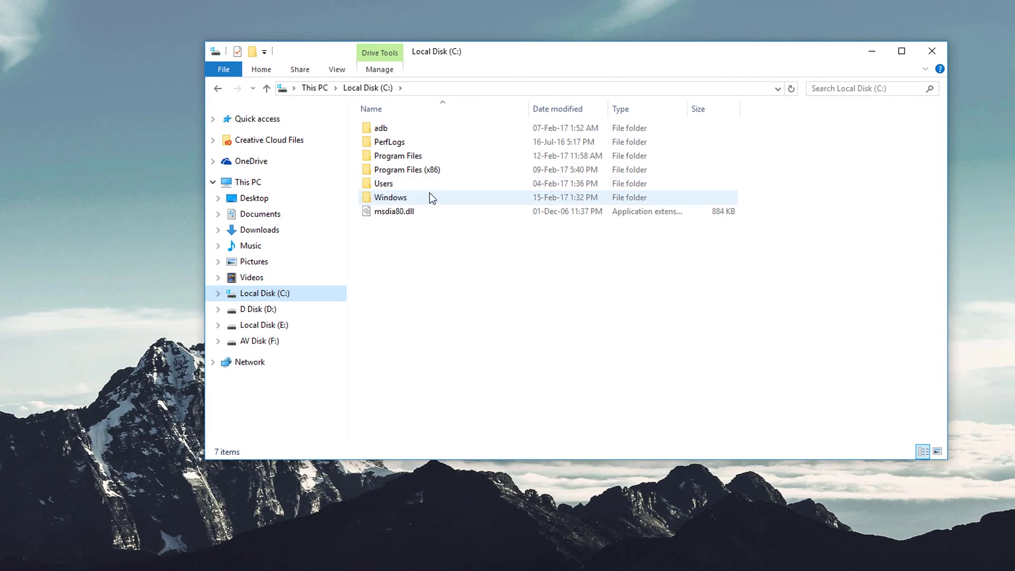
pyautogui.doubleClick(439, 198)
pyautogui.scroll(-8, 442, 271)
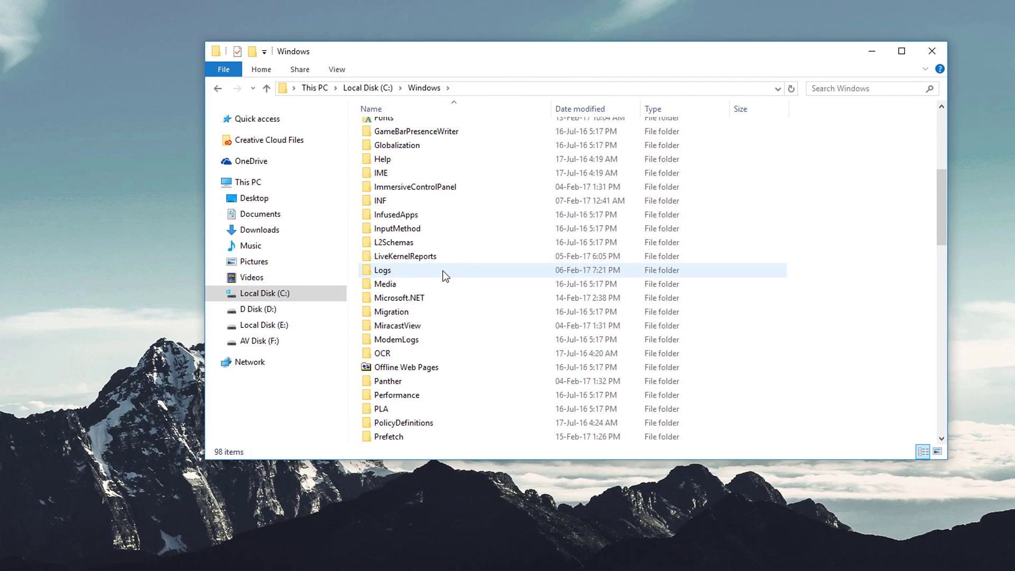
pyautogui.scroll(-2, 443, 271)
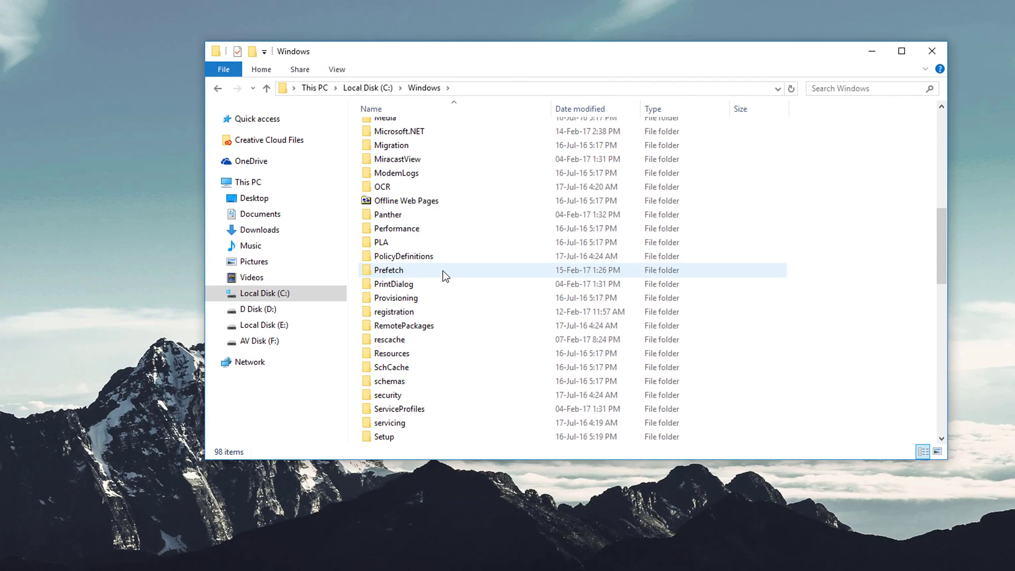
pyautogui.doubleClick(421, 357)
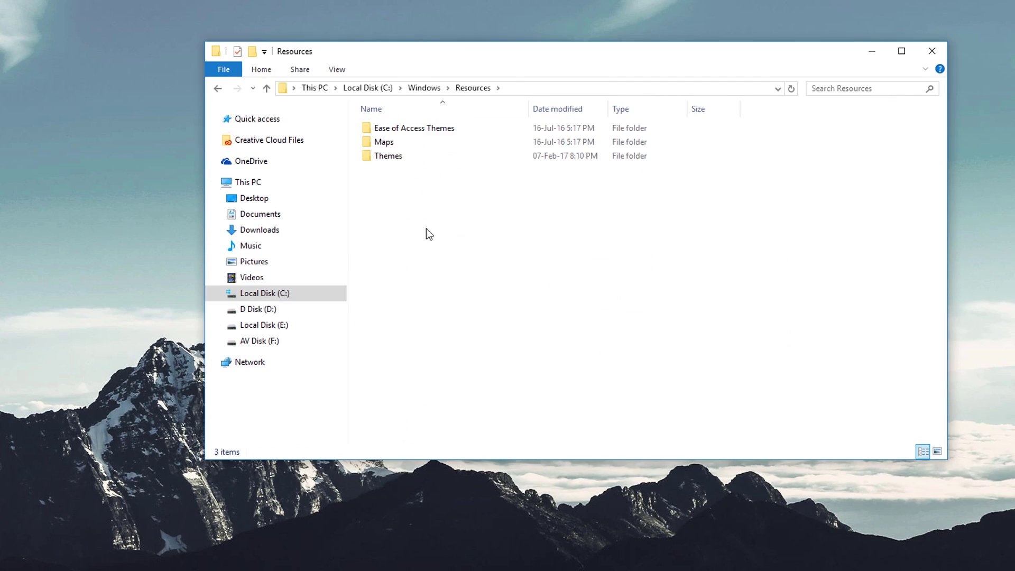
pyautogui.doubleClick(407, 157)
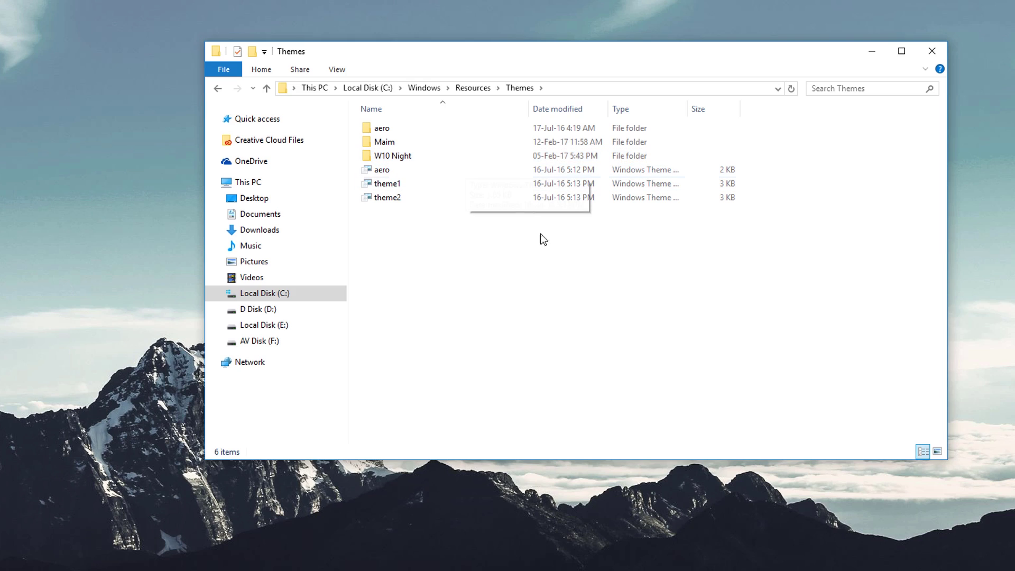
# Paste the copied Maim items into Themes, continuing past the Access Denied prompt
pyautogui.rightClick(445, 261)
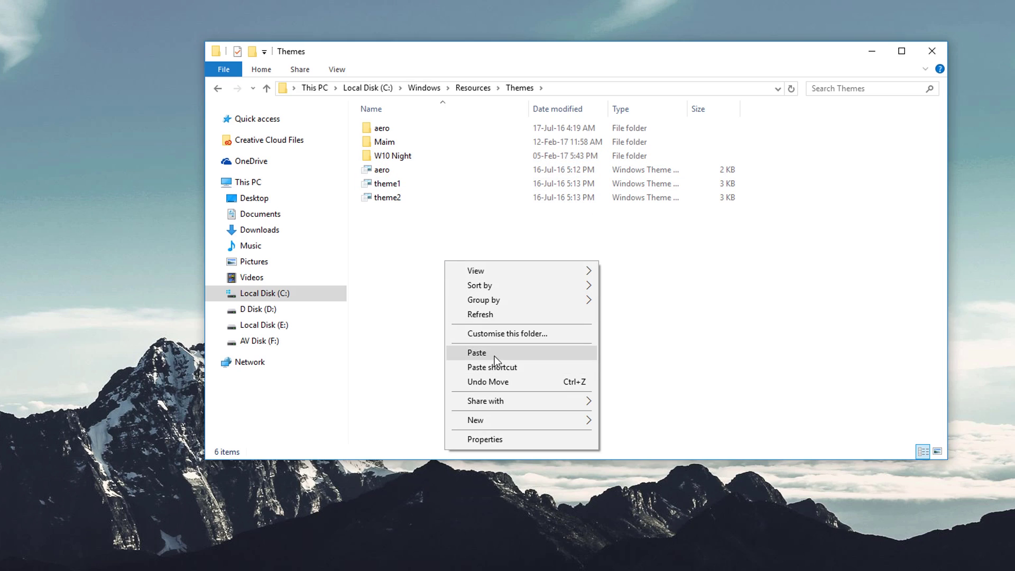
pyautogui.click(493, 356)
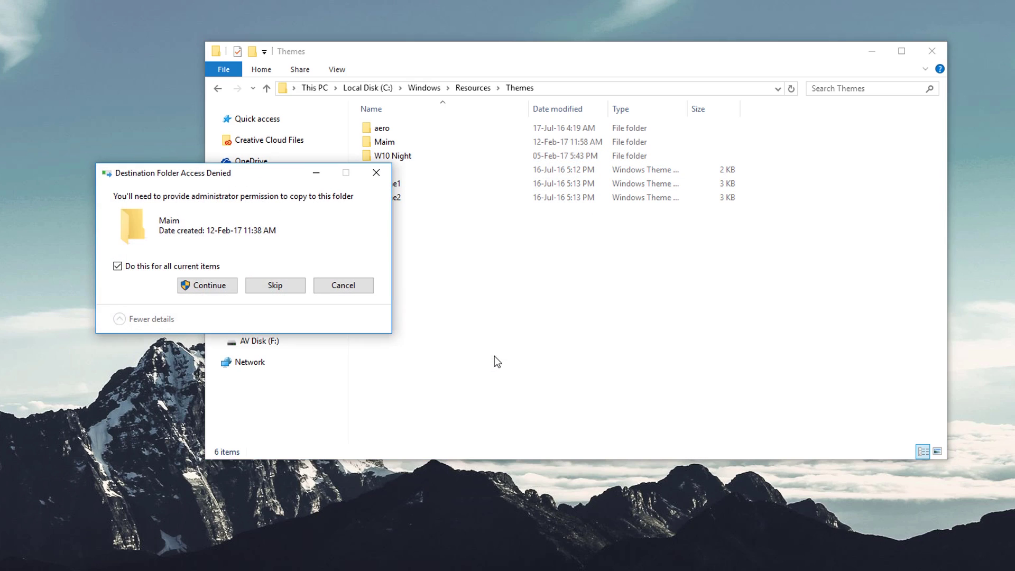
pyautogui.click(206, 286)
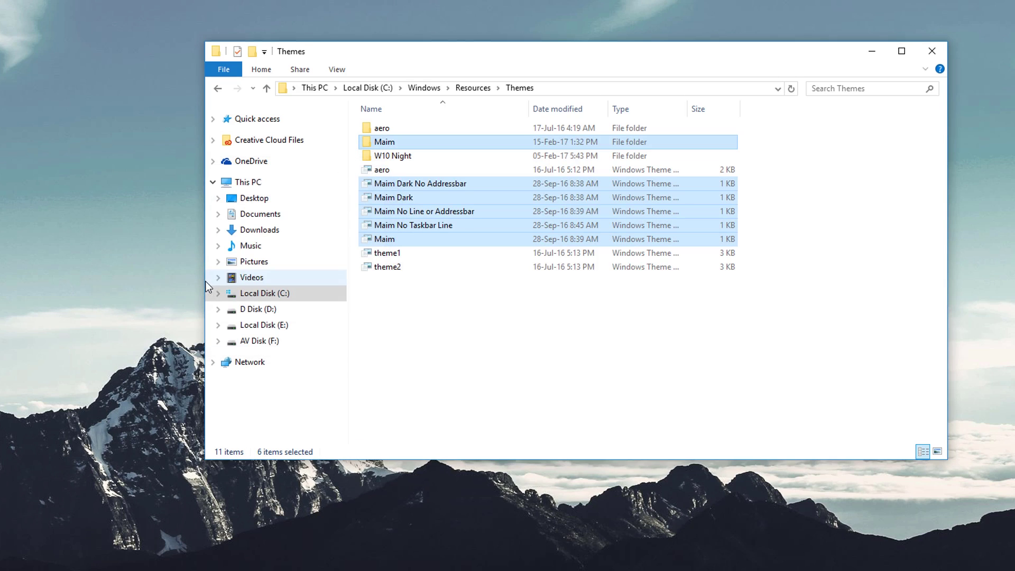
pyautogui.click(796, 161)
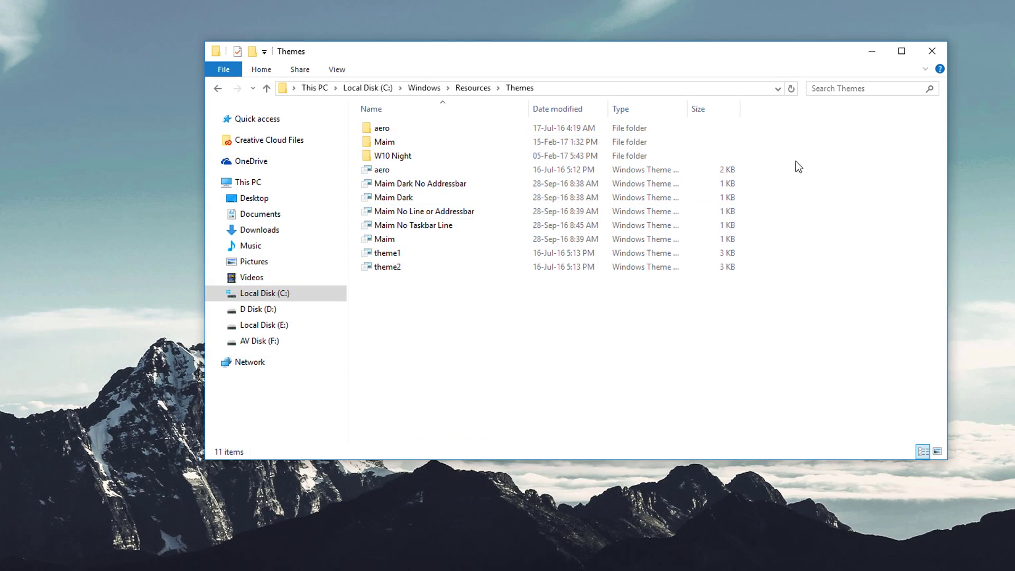
# Close the Themes window and open the OldNewExplorer archive in WinRAR
pyautogui.click(933, 56)
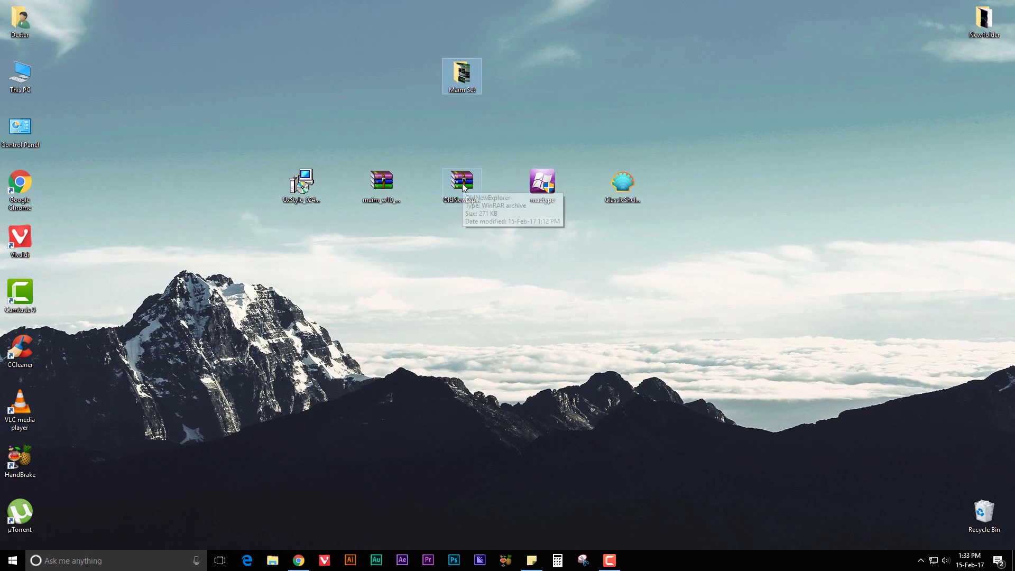
pyautogui.click(463, 185)
pyautogui.doubleClick(464, 185)
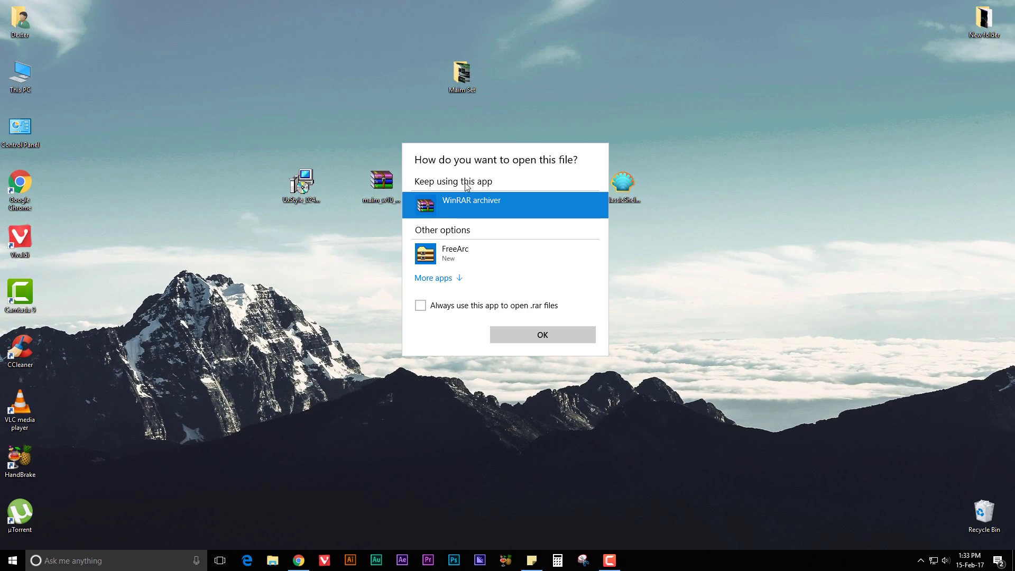
pyautogui.press('Return')
# Run OldNewExplorerCfg, enable 'Use command bar instead of Ribbon', install, and close WinRAR
pyautogui.doubleClick(238, 176)
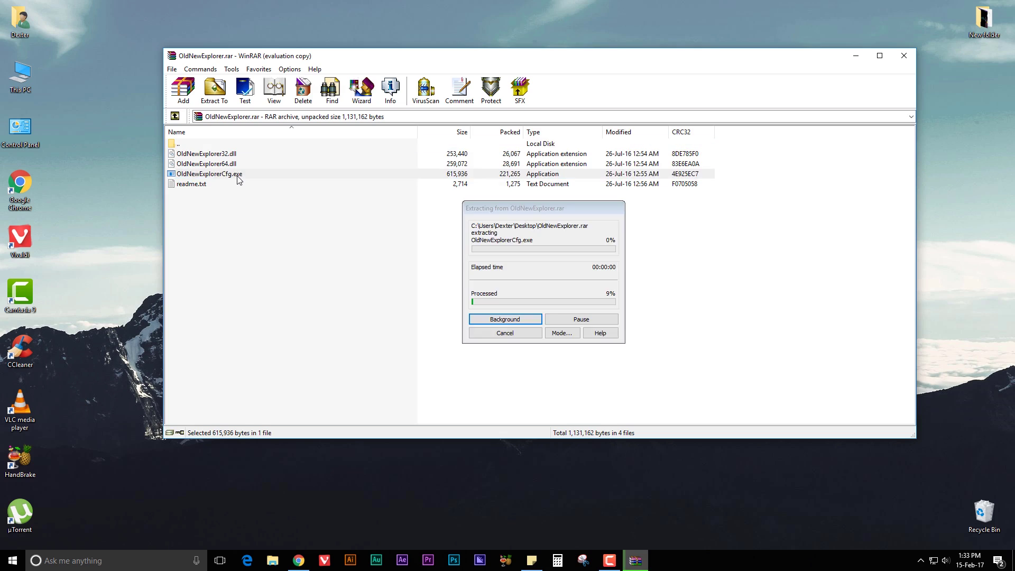
pyautogui.click(416, 251)
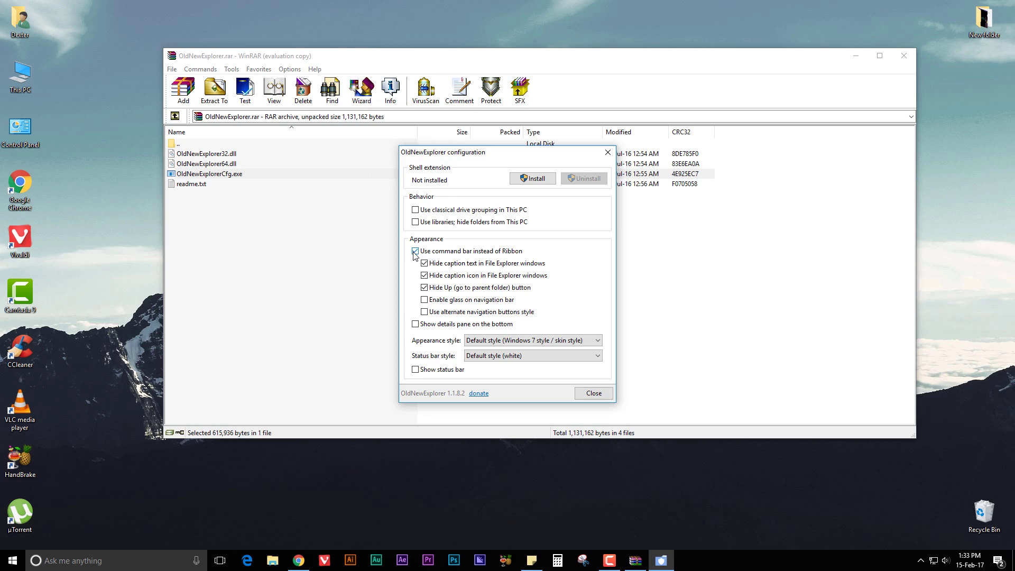
pyautogui.click(535, 180)
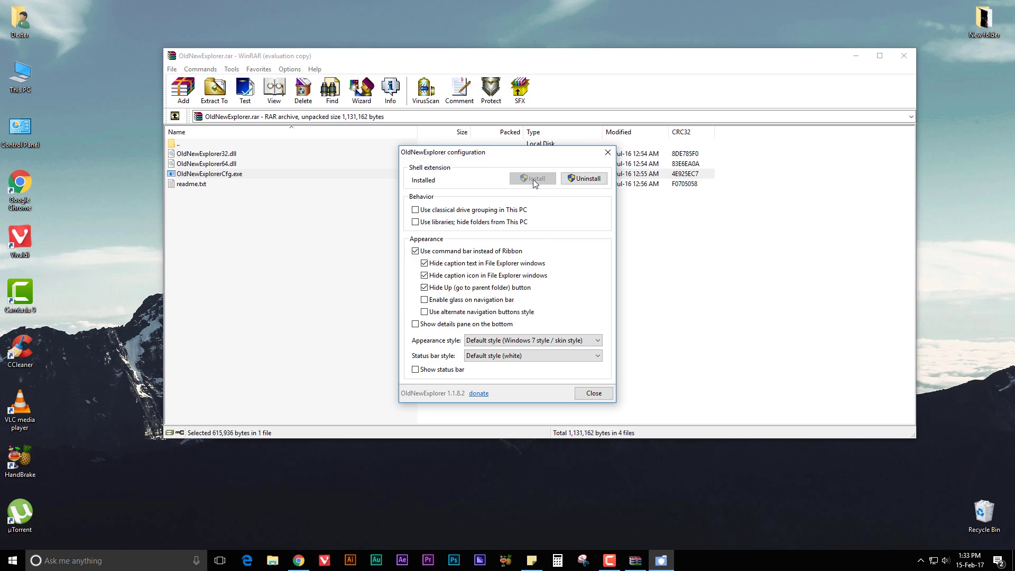
pyautogui.click(597, 396)
pyautogui.click(905, 55)
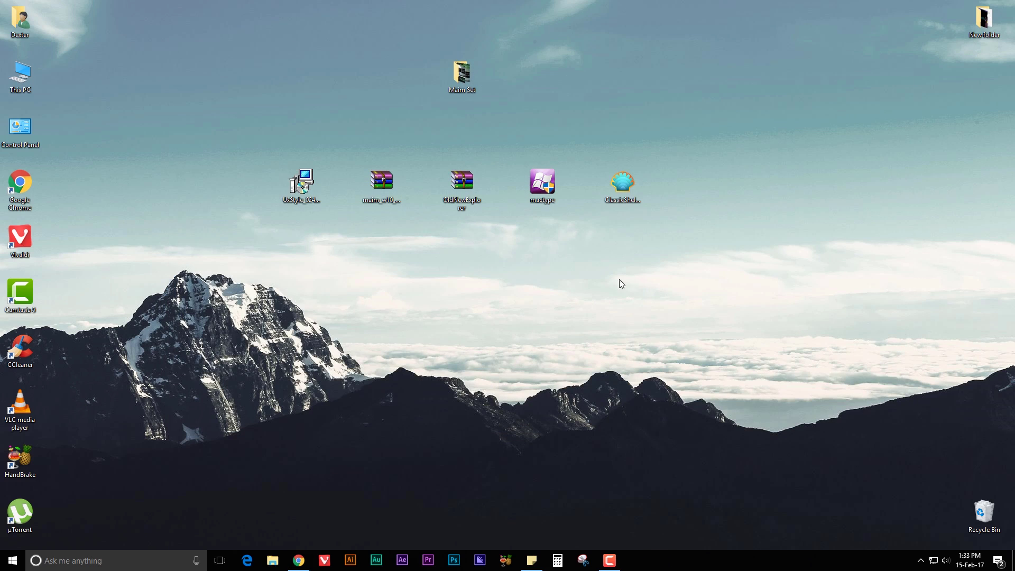
# Run the Classic Shell installer, accept the licence, and install with default components
pyautogui.doubleClick(630, 186)
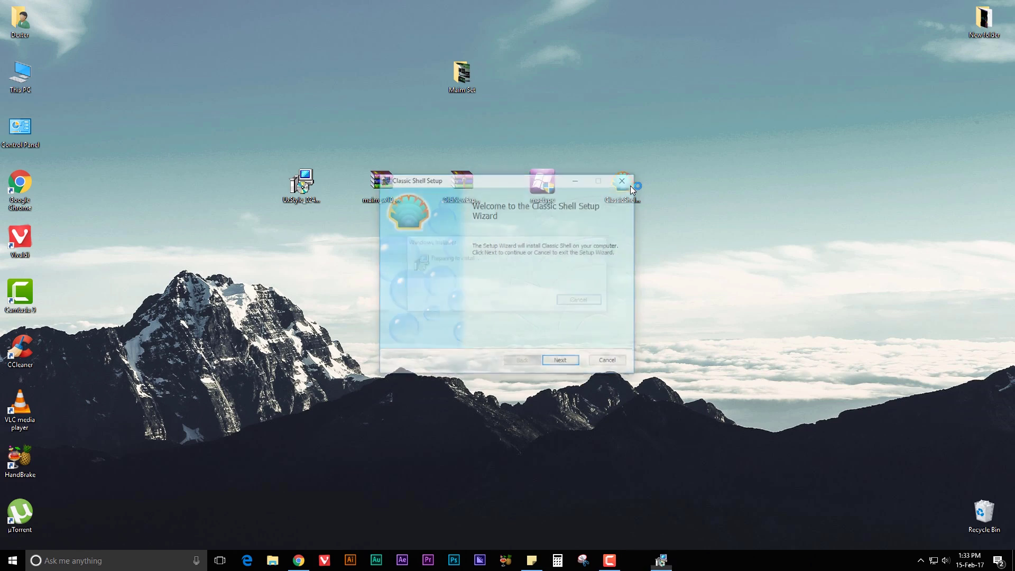
pyautogui.click(563, 365)
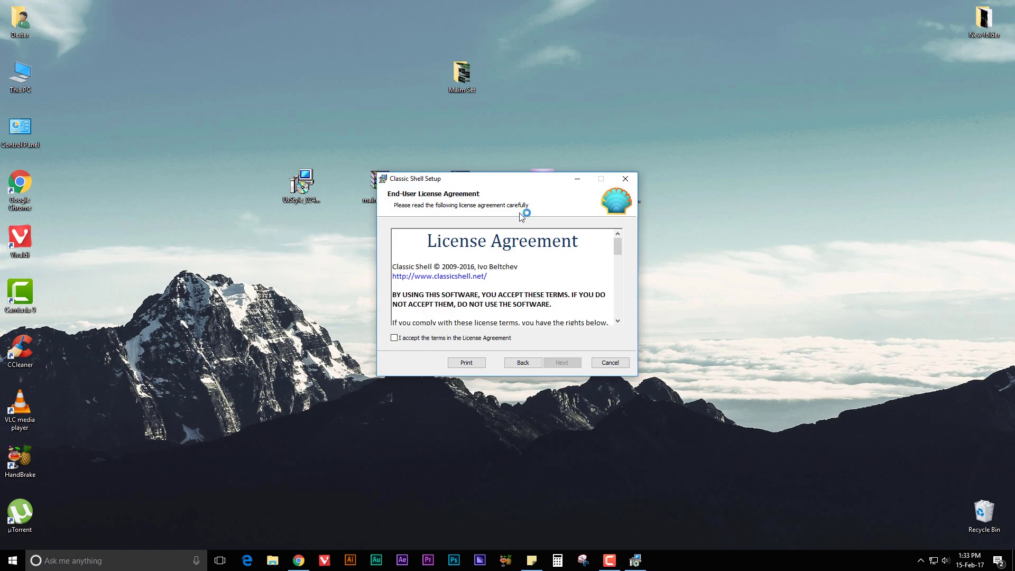
pyautogui.click(457, 296)
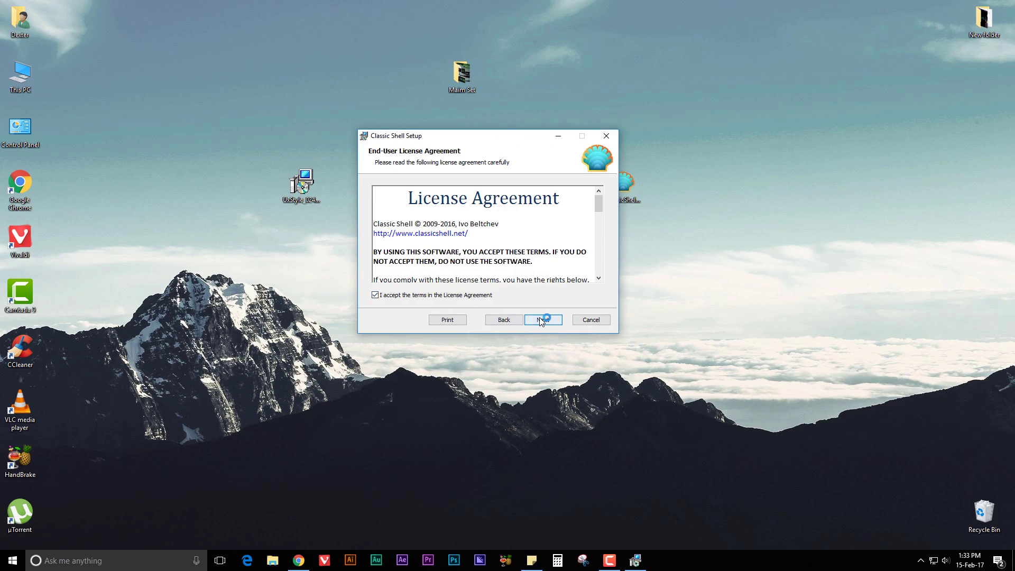
pyautogui.click(543, 320)
pyautogui.click(543, 320)
pyautogui.click(540, 320)
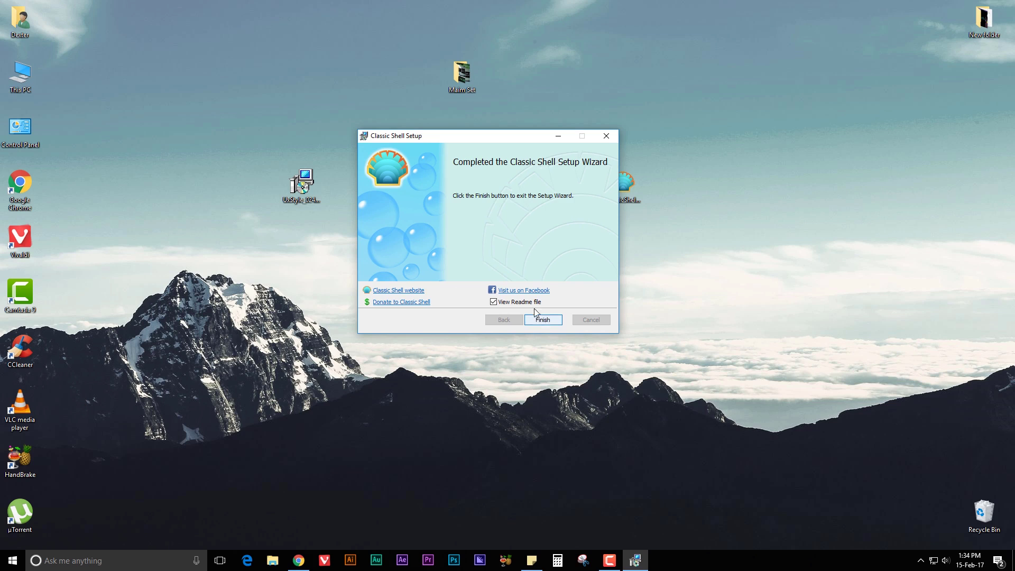
pyautogui.click(540, 319)
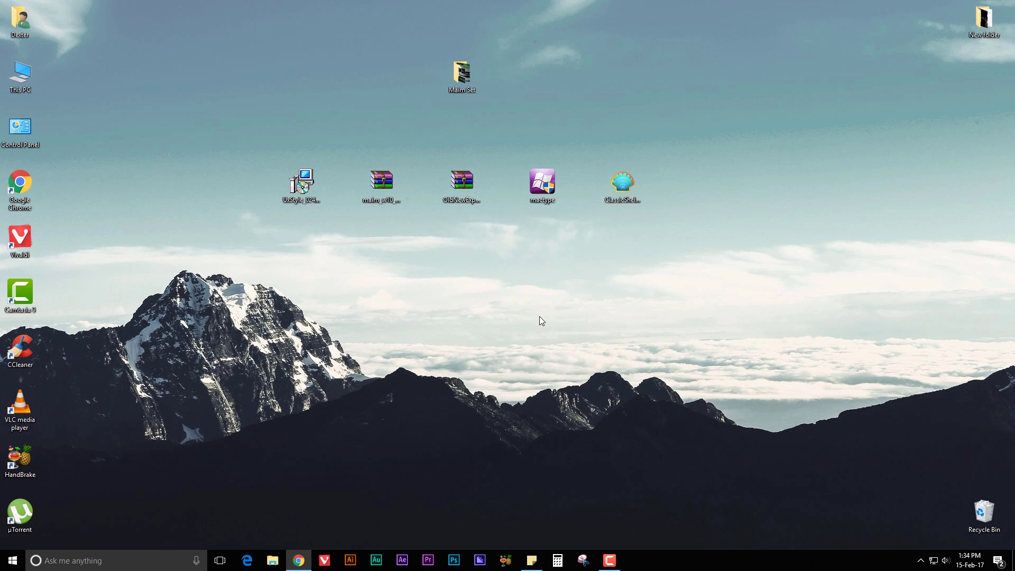
# Open File Explorer and uncheck 'Classic Explorer Bar' in the toolbar's context menu
pyautogui.click(272, 561)
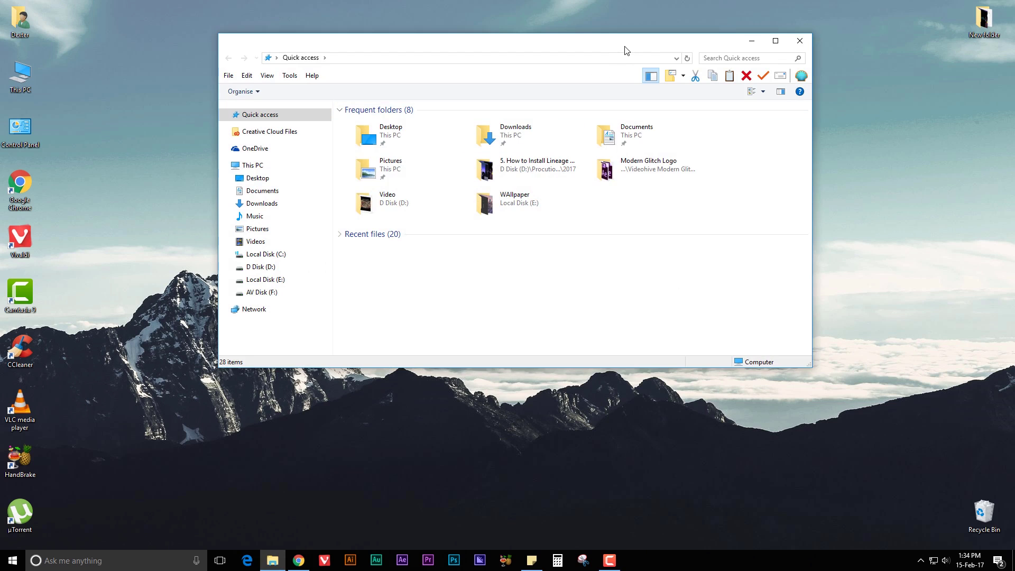
pyautogui.moveTo(623, 47); pyautogui.dragTo(558, 249)
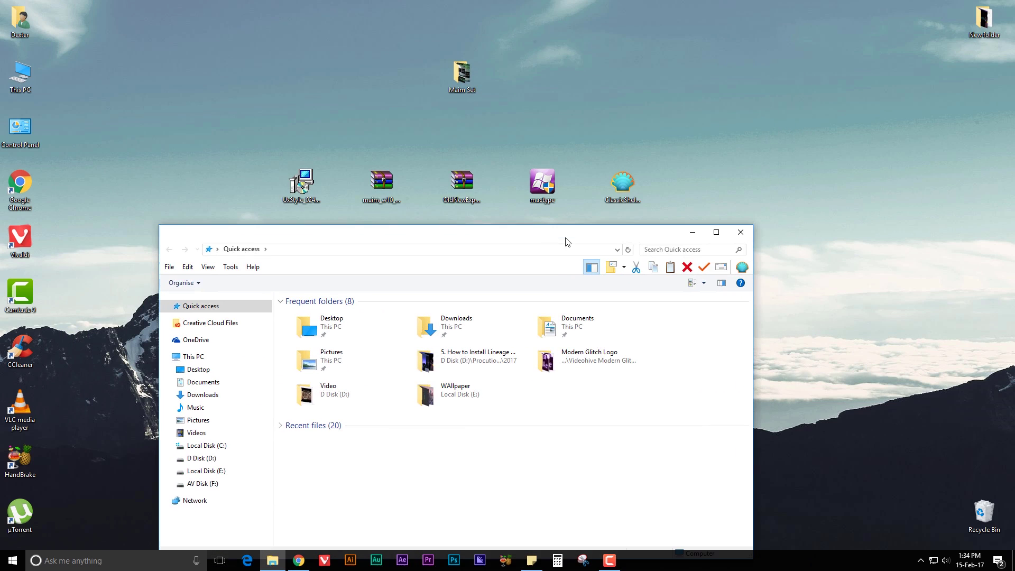
pyautogui.moveTo(467, 235); pyautogui.dragTo(443, 144)
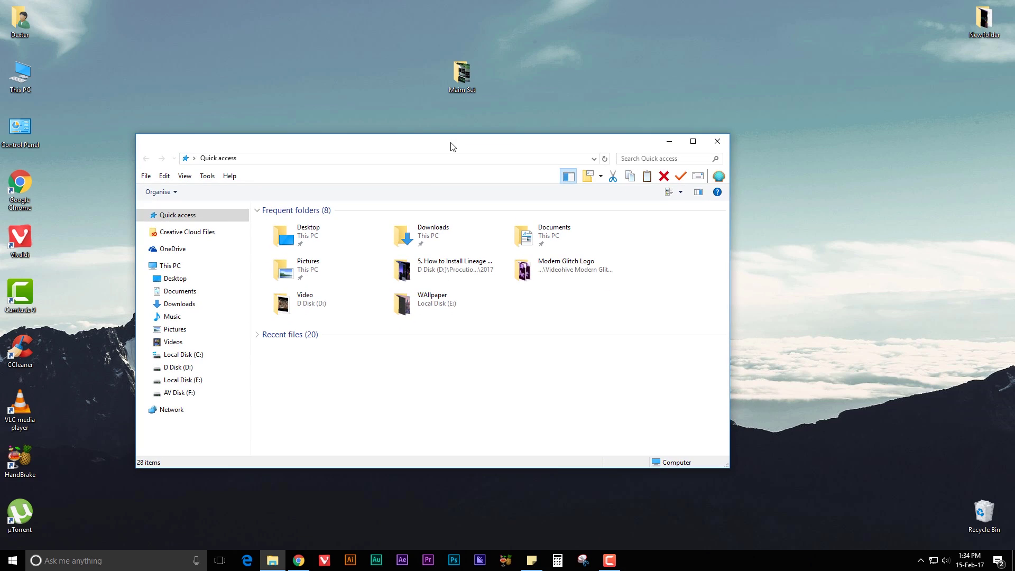
pyautogui.rightClick(423, 182)
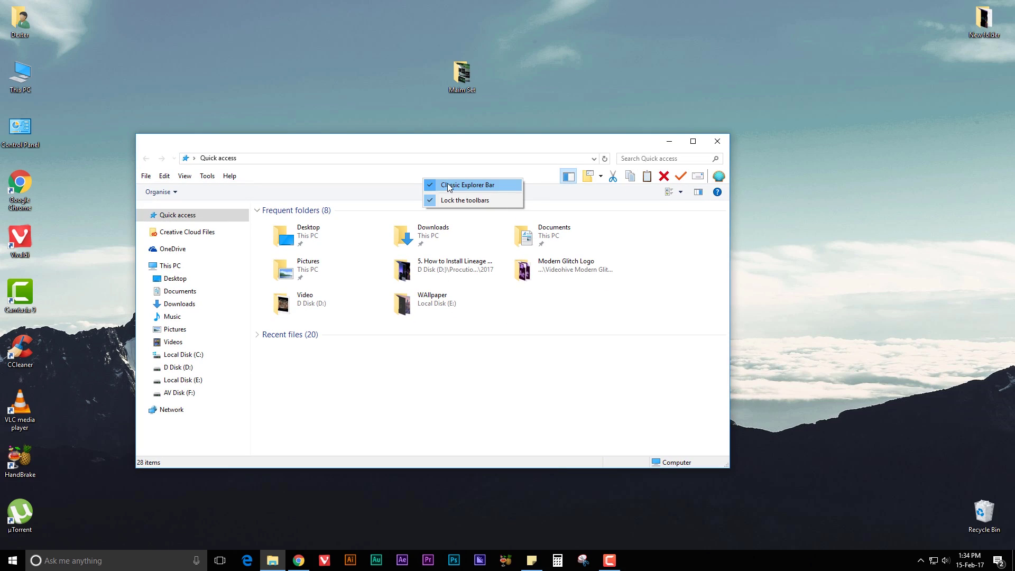
pyautogui.click(490, 186)
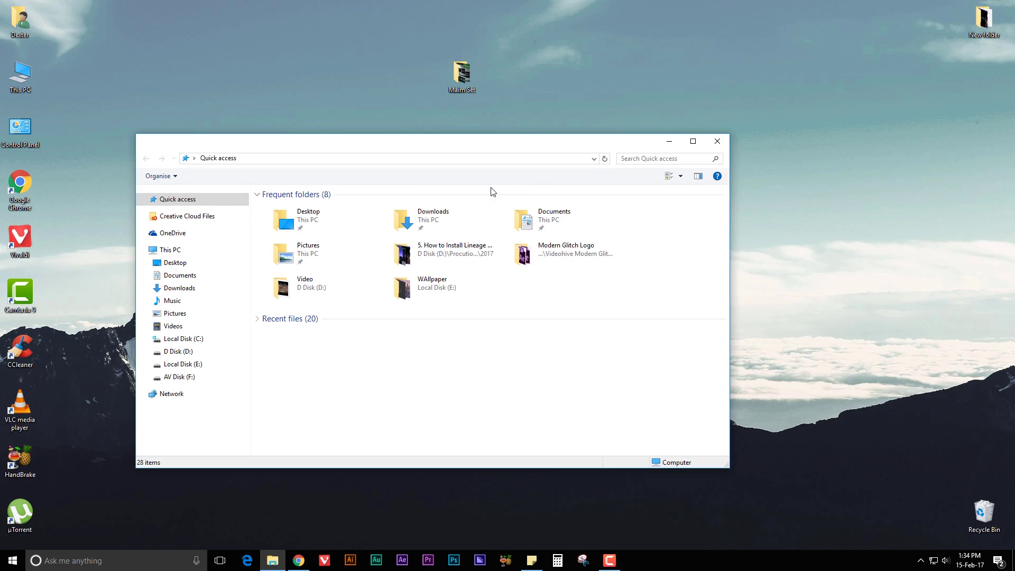
# Load the Start Menu Settings XML from Desktop\Maim Set\Config Files via Backup and confirm with OK
pyautogui.click(718, 142)
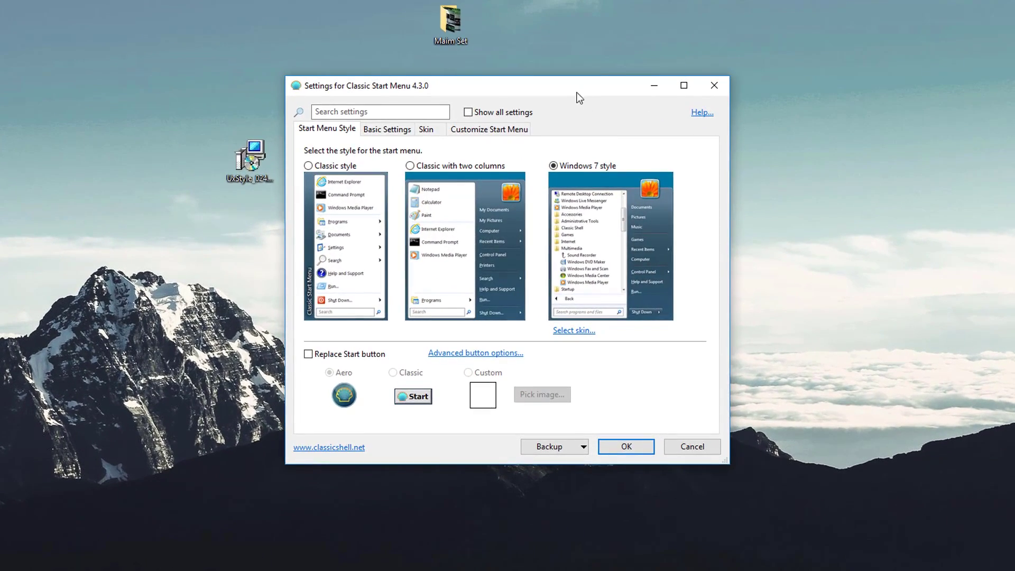
pyautogui.moveTo(579, 98); pyautogui.dragTo(507, 72)
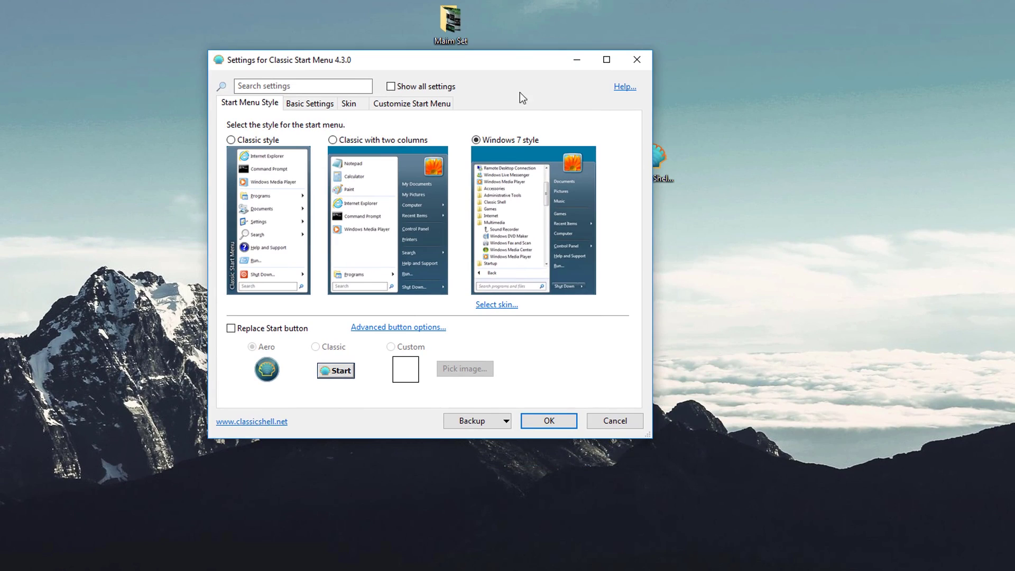
pyautogui.click(505, 423)
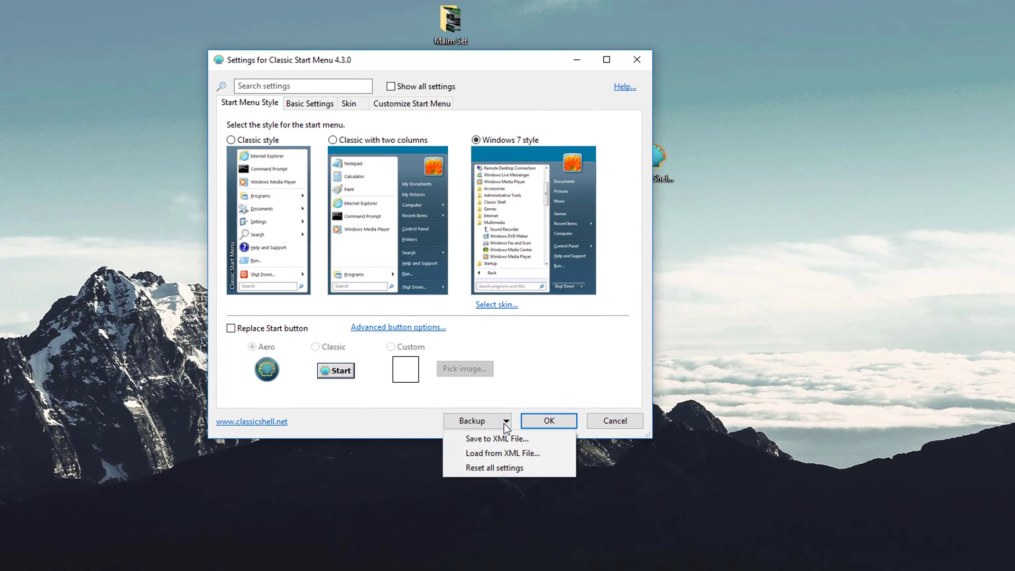
pyautogui.click(536, 456)
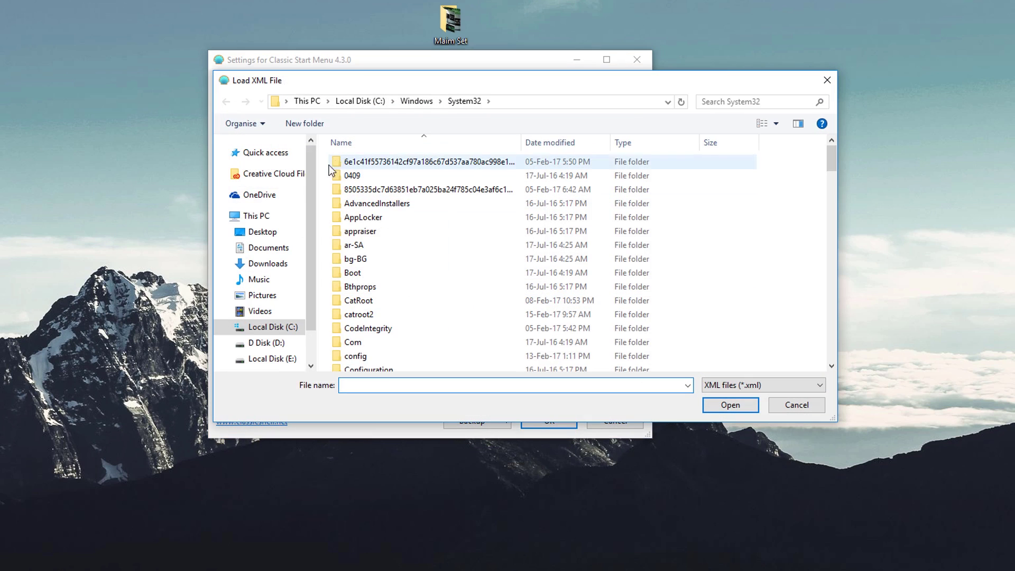
pyautogui.click(274, 235)
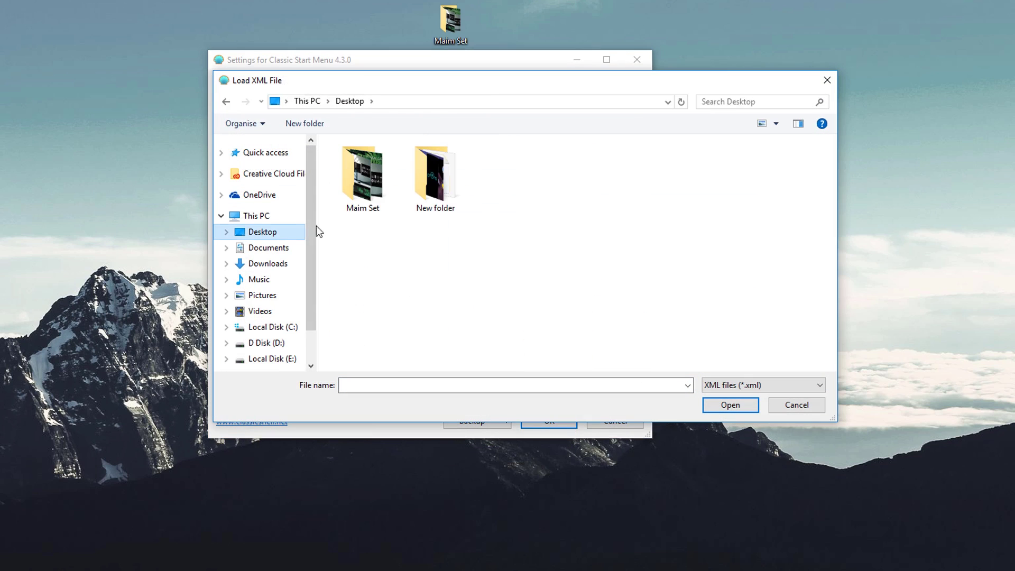
pyautogui.doubleClick(372, 185)
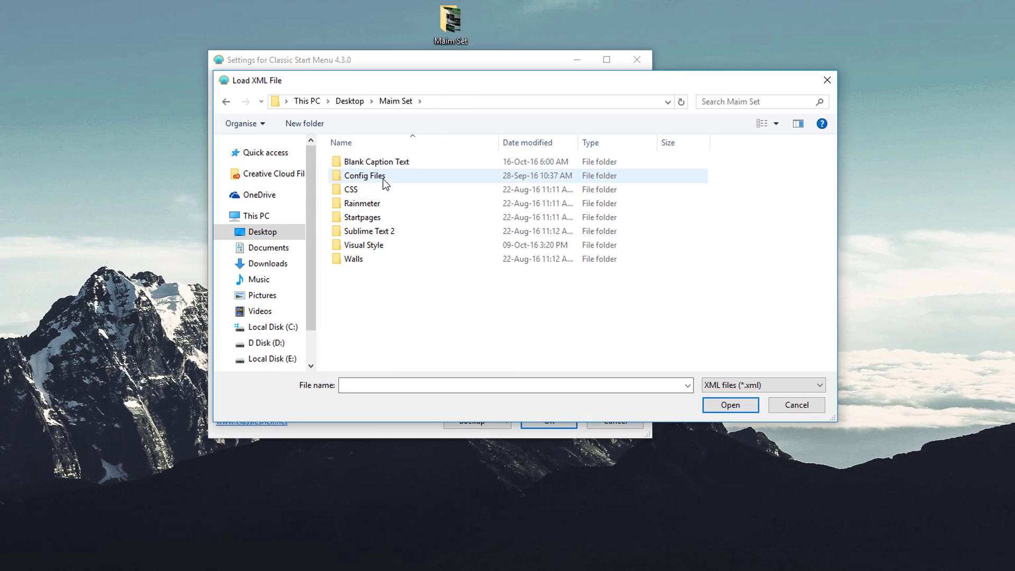
pyautogui.doubleClick(383, 177)
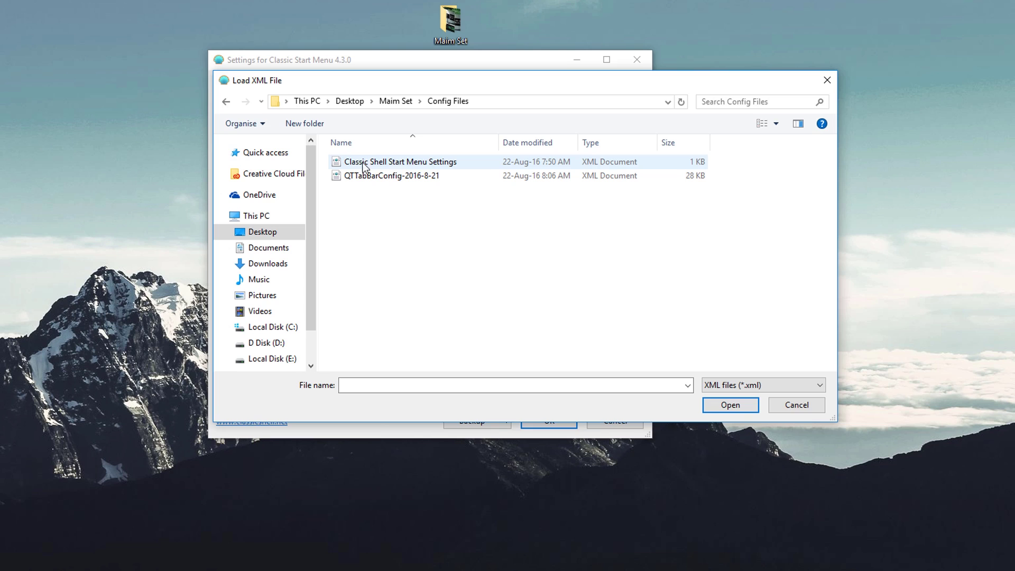
pyautogui.doubleClick(438, 165)
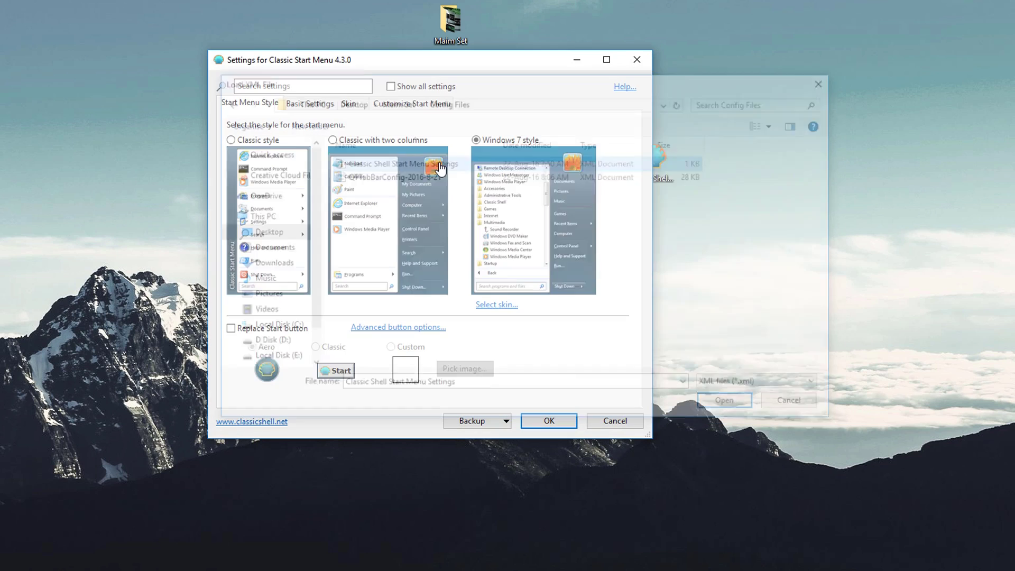
pyautogui.click(550, 420)
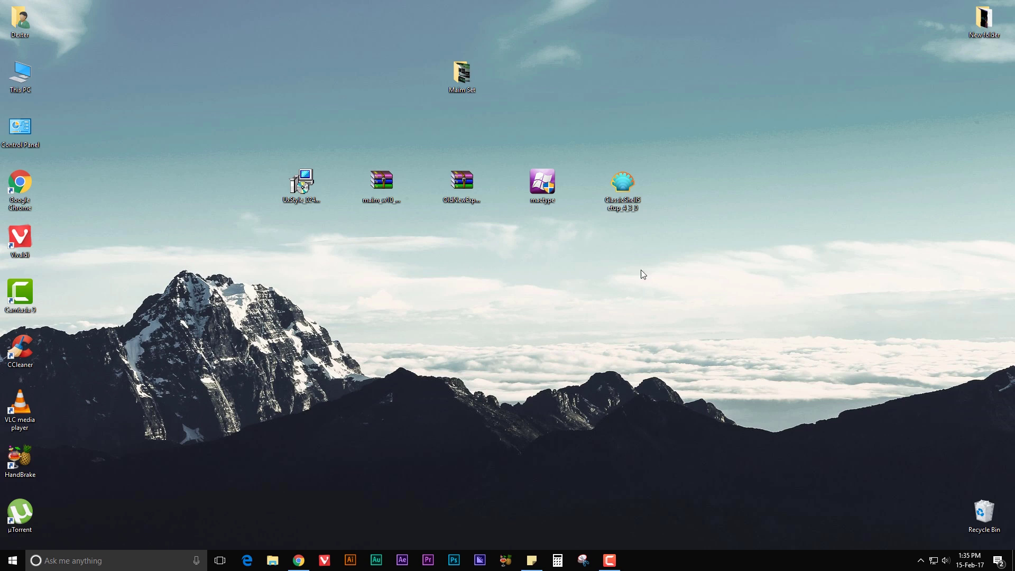
# Apply Maim Dark from Installed Themes in the classic Theme settings window
pyautogui.rightClick(363, 264)
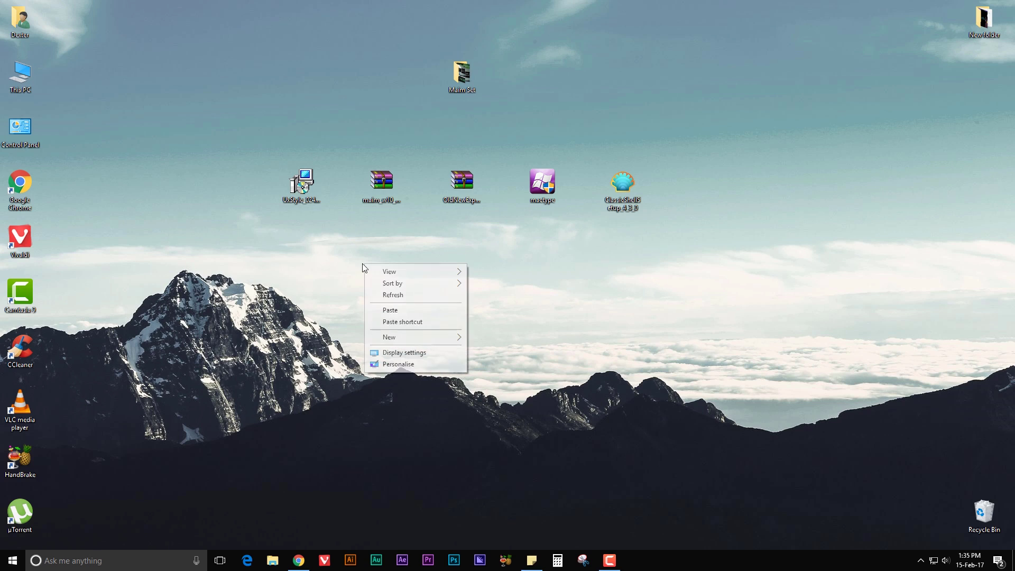
pyautogui.click(411, 365)
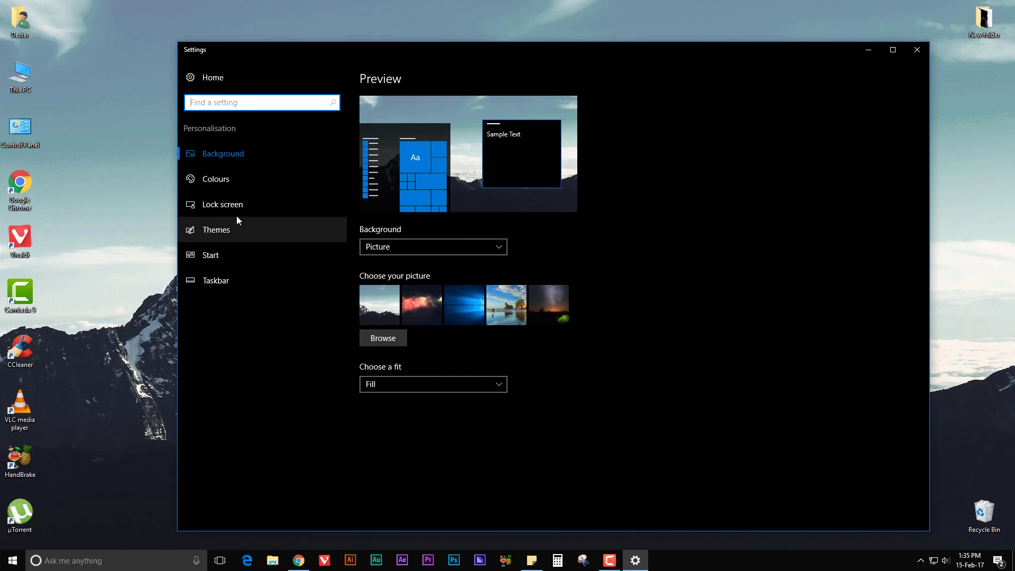
pyautogui.click(237, 226)
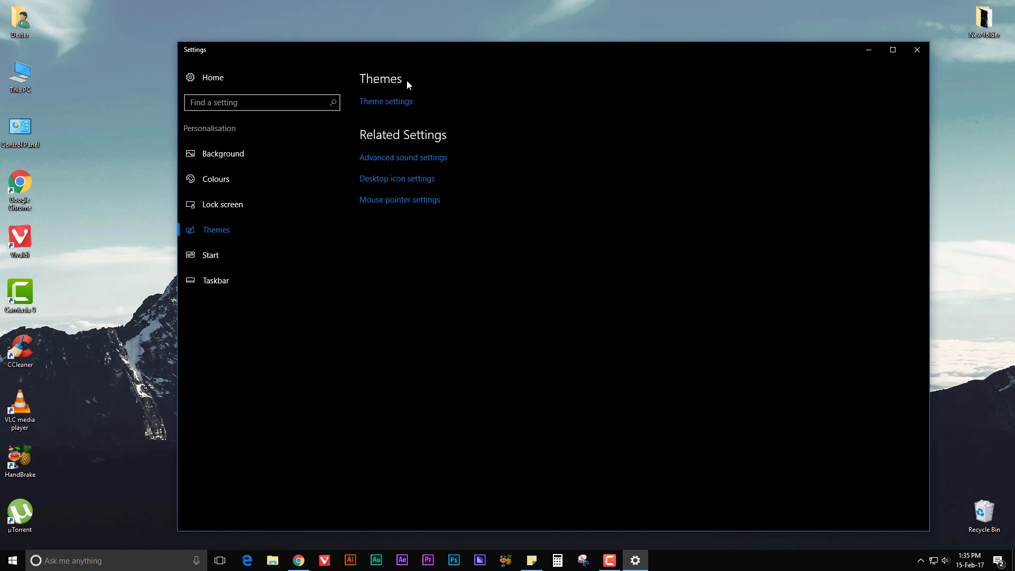
pyautogui.click(403, 106)
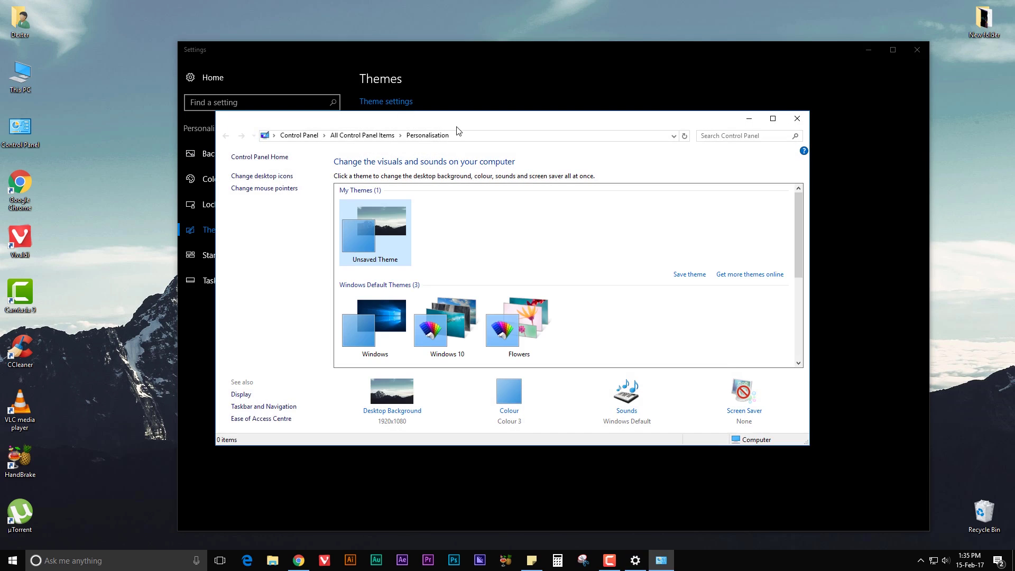
pyautogui.scroll(-3, 475, 206)
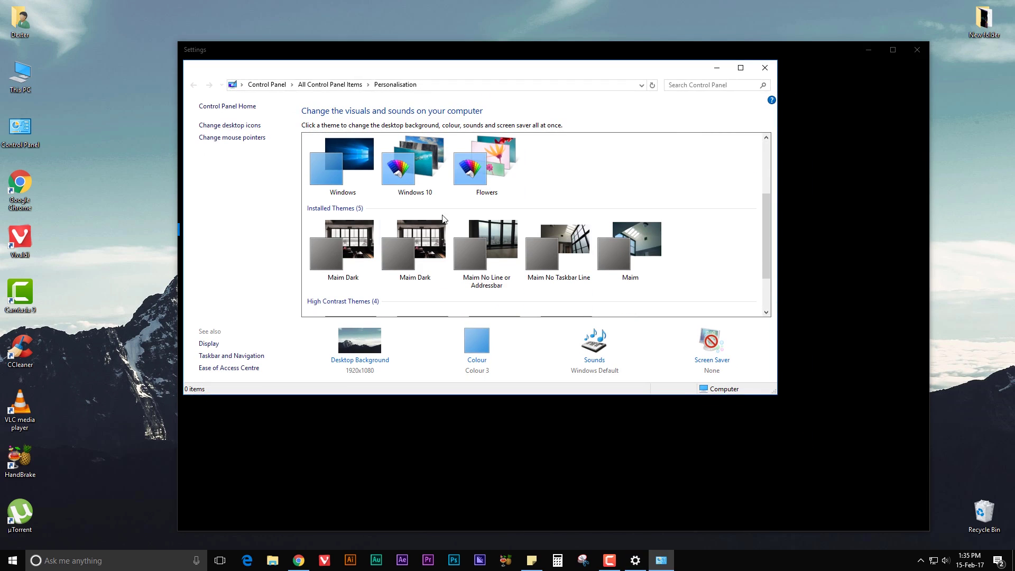
pyautogui.click(357, 263)
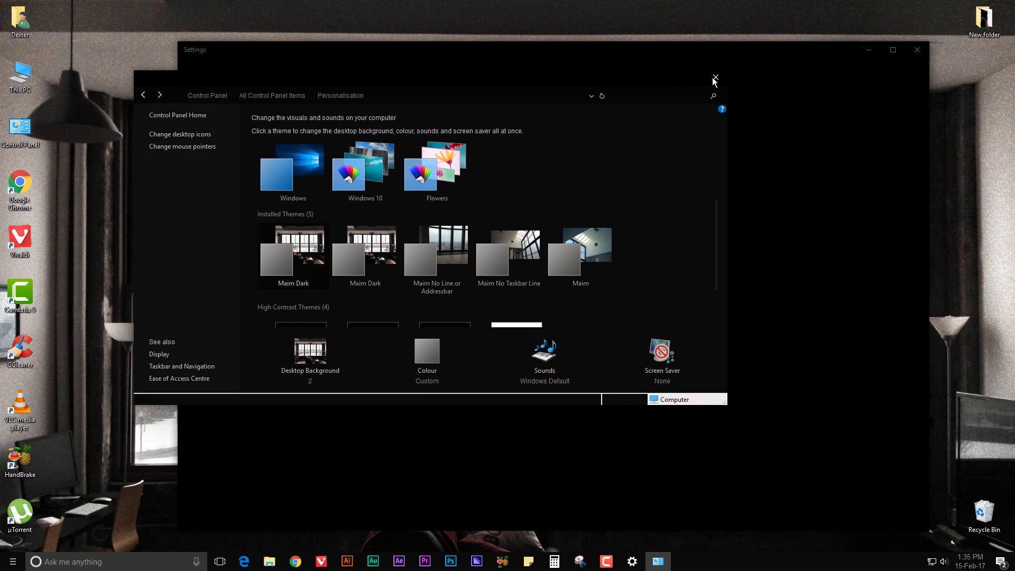
pyautogui.moveTo(628, 79); pyautogui.dragTo(613, 50)
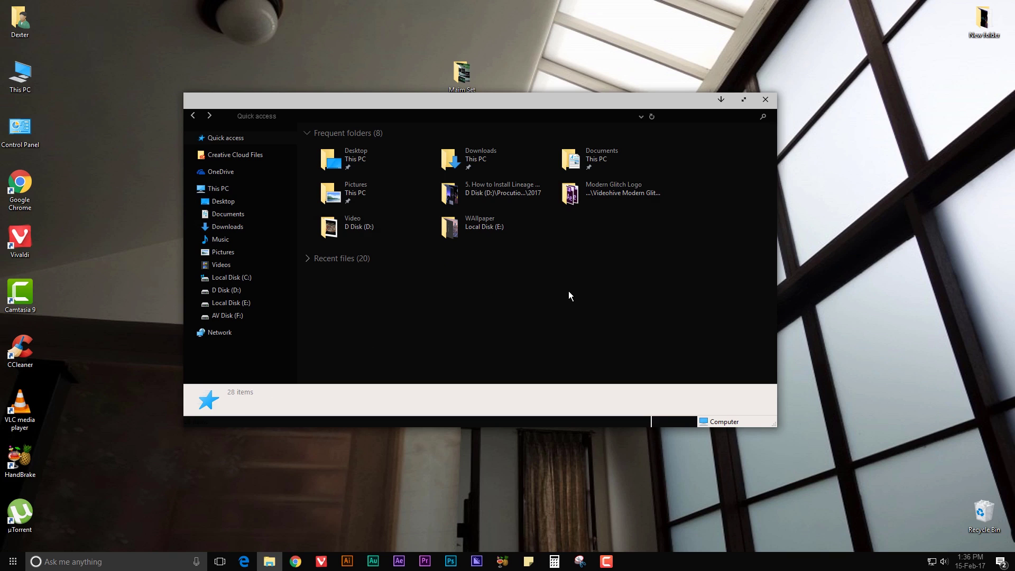
# Hide the Explorer details pane with Alt+Shift+P, then close the window with Alt+F4
pyautogui.hotkey('alt', 'shift', 'p')
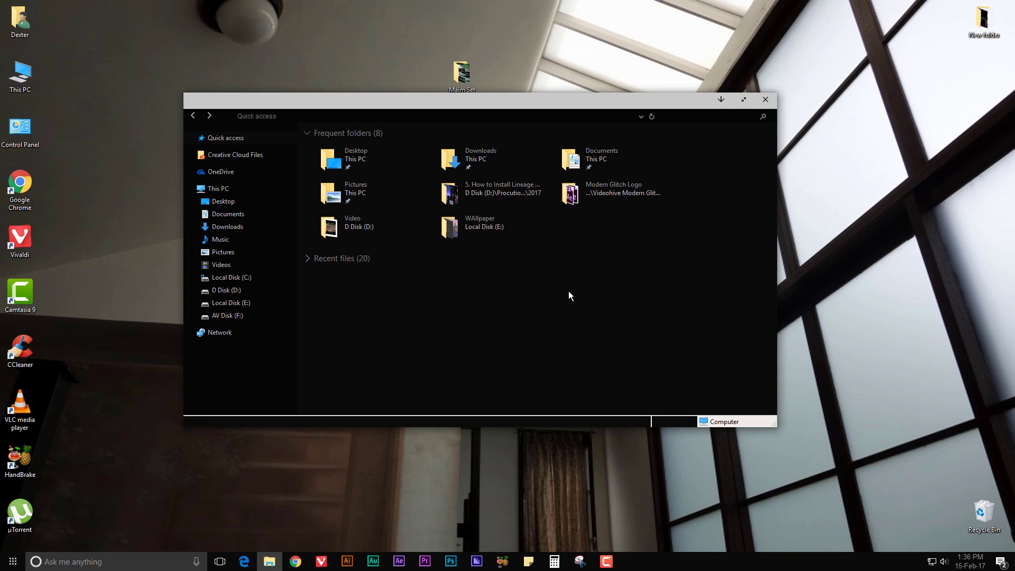
pyautogui.hotkey('alt', 'F4')
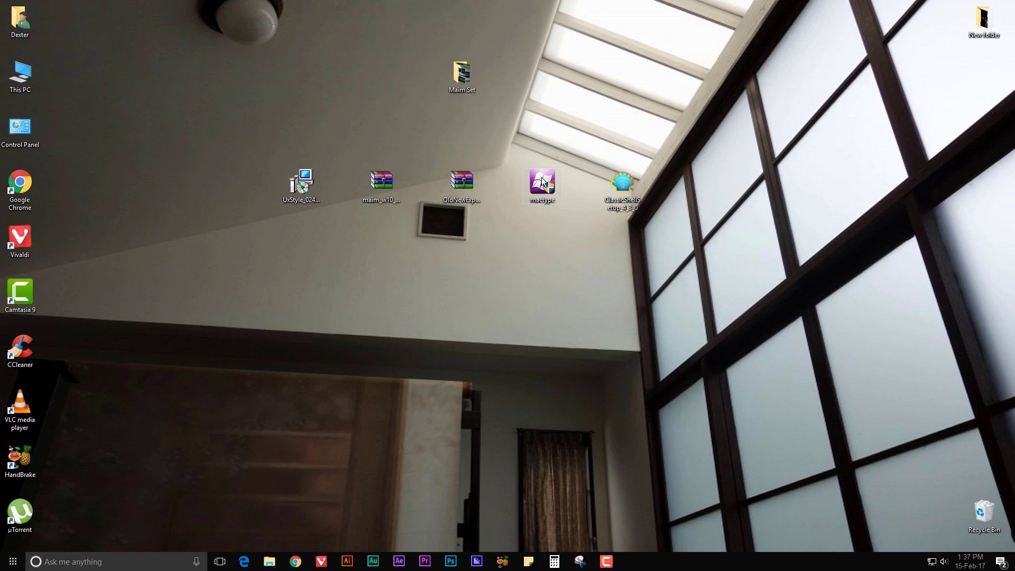
# Install MacType in English using the default setup type, finishing the wizard
pyautogui.doubleClick(541, 178)
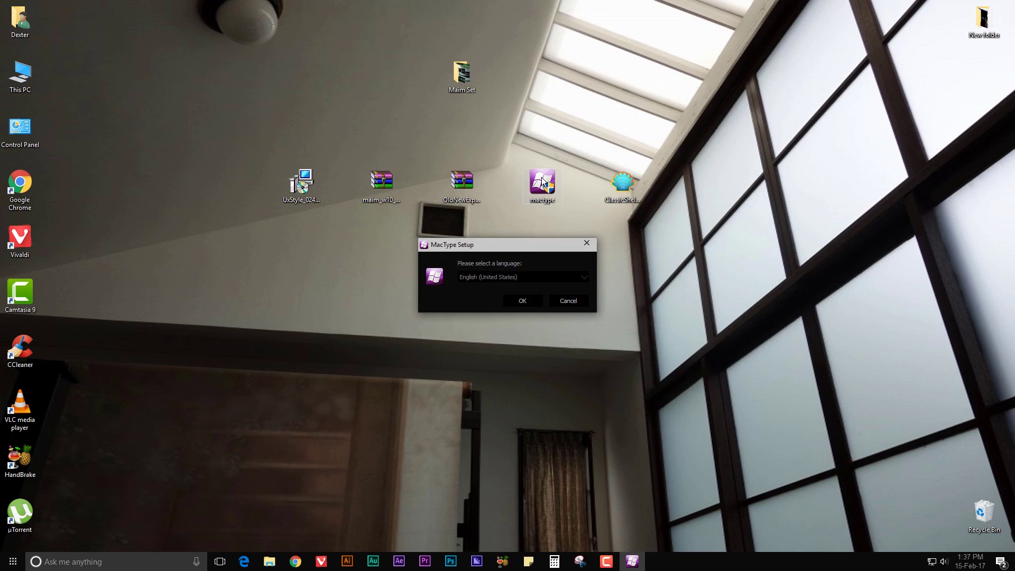
pyautogui.click(522, 300)
pyautogui.press('Return')
pyautogui.click(435, 245)
pyautogui.click(561, 363)
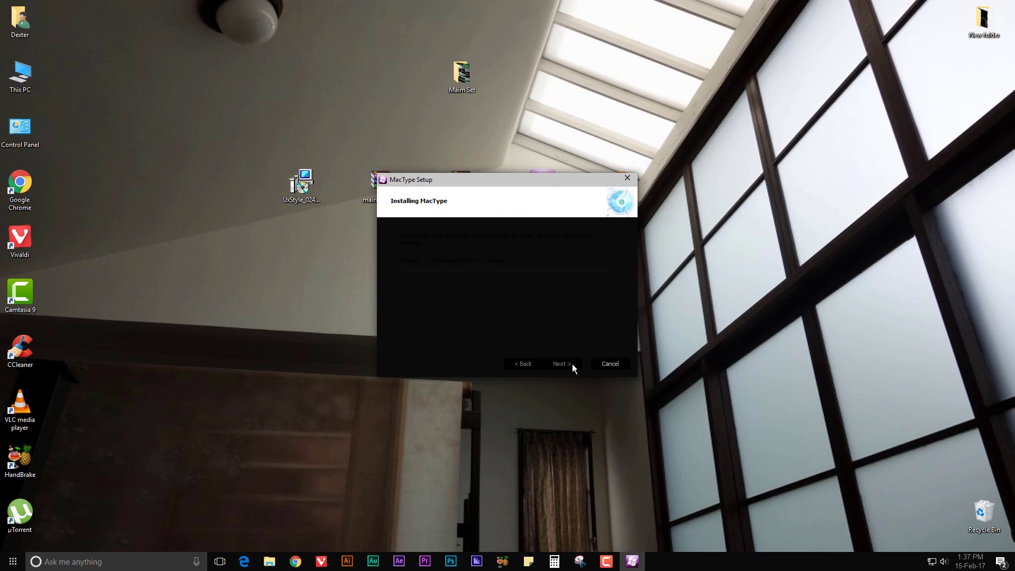
pyautogui.click(572, 364)
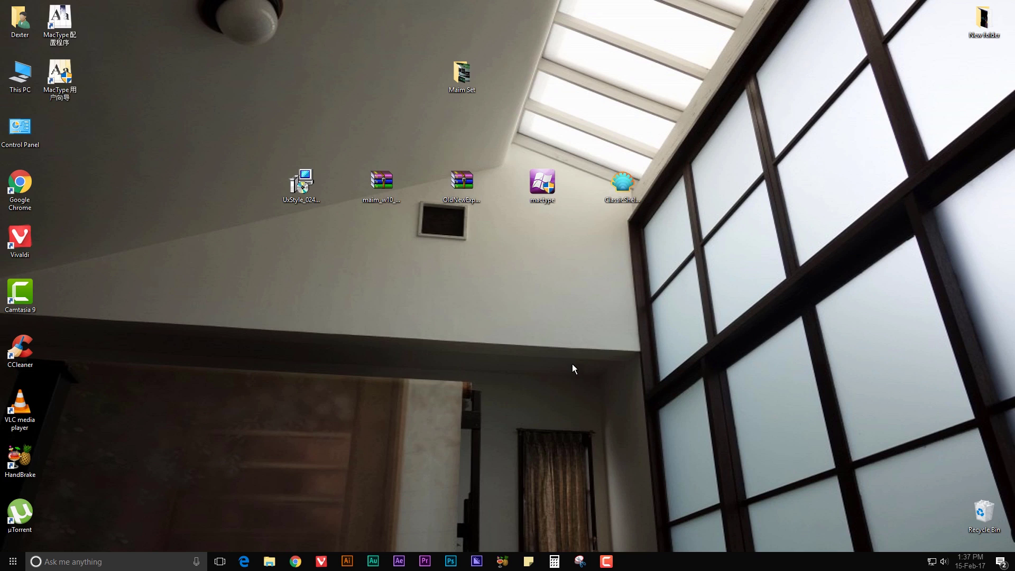